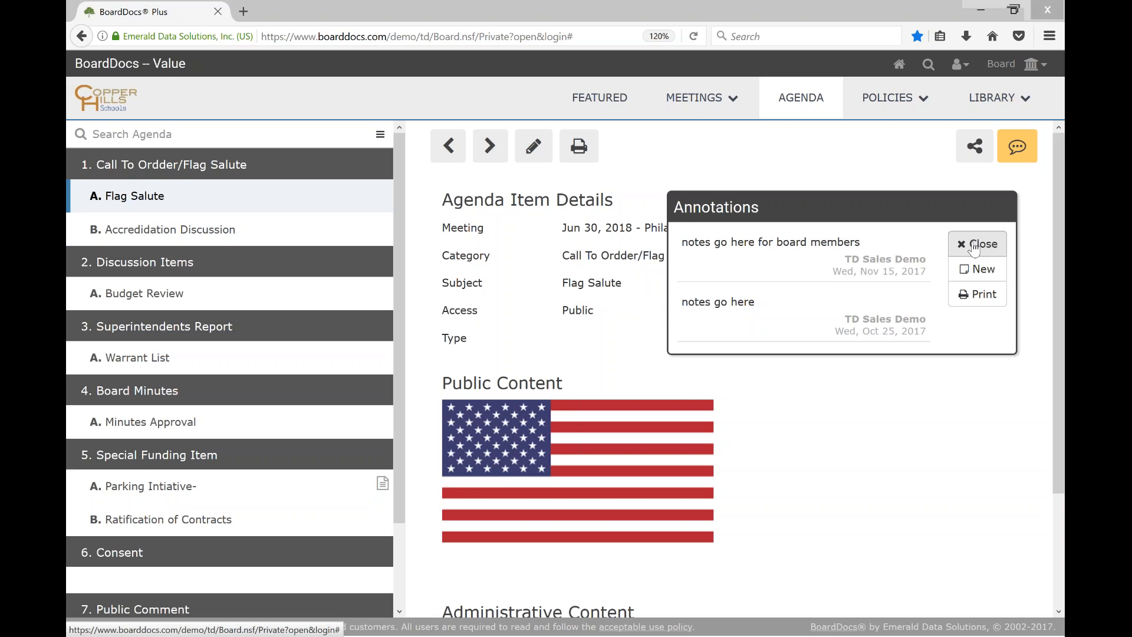
Add the annotation "Pre meeting notes , during the meeting notes, and post meeting notes" to the Flag Salute item, save it and close the annotations
{"action": "left_click", "coordinate": [979, 272]}
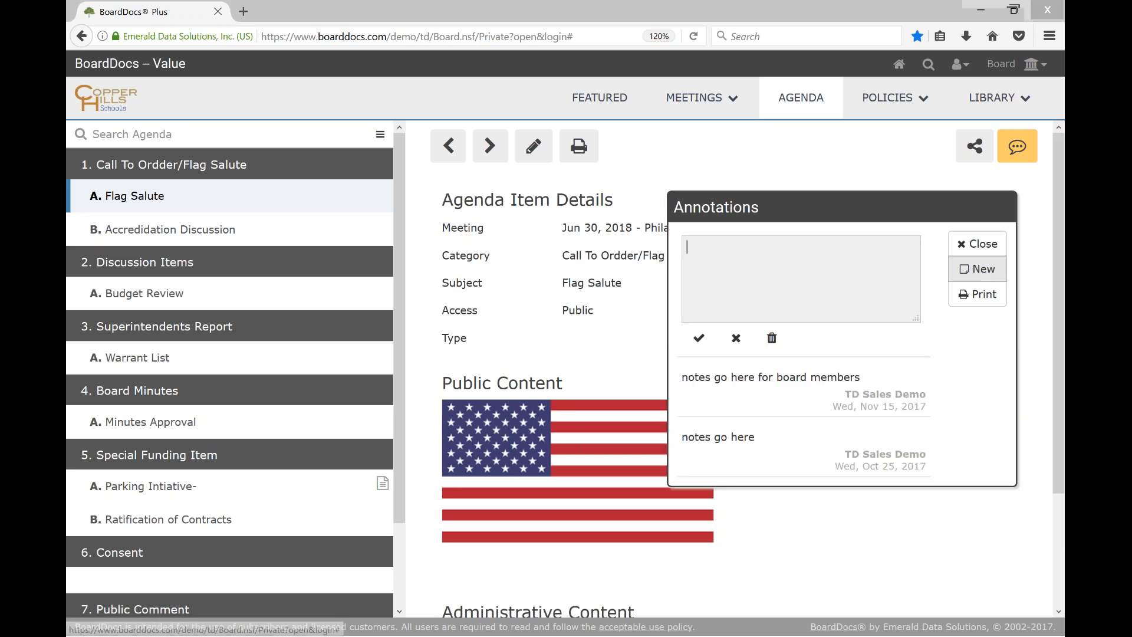
{"action": "type", "text": "Pre "}
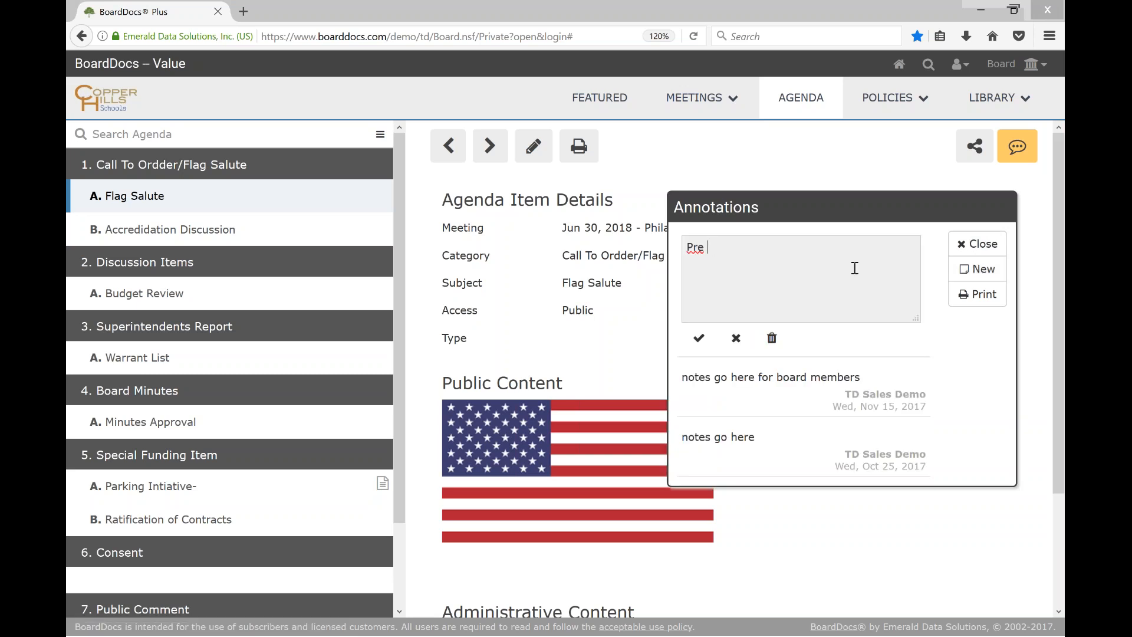
{"action": "type", "text": "meeting notes , during the me"}
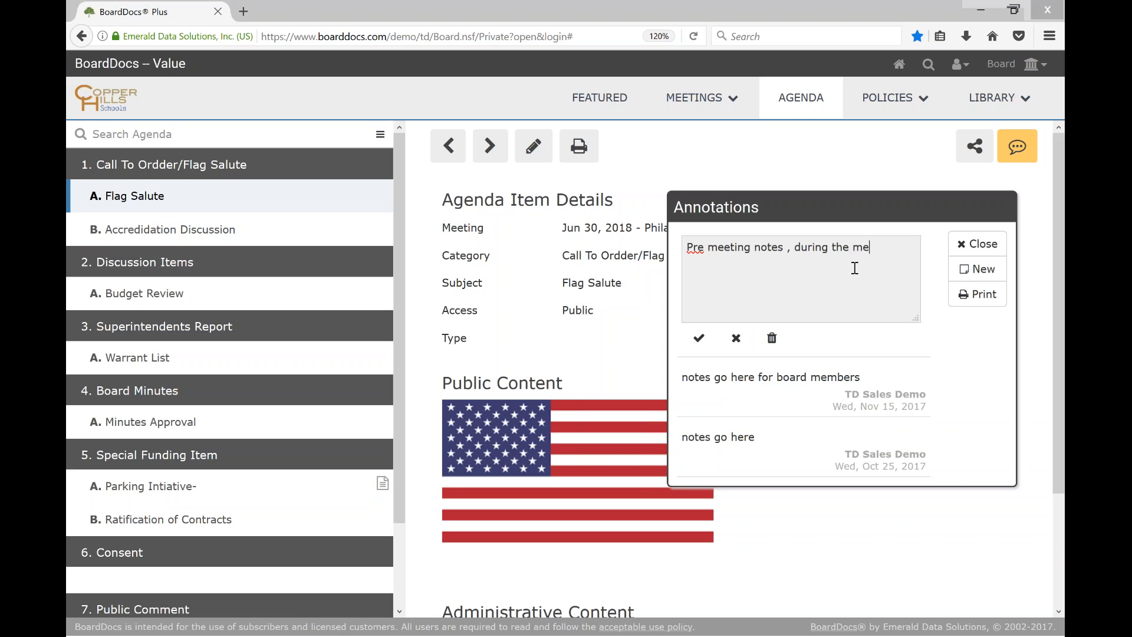
{"action": "type", "text": "eting notes, and post meeting notes "}
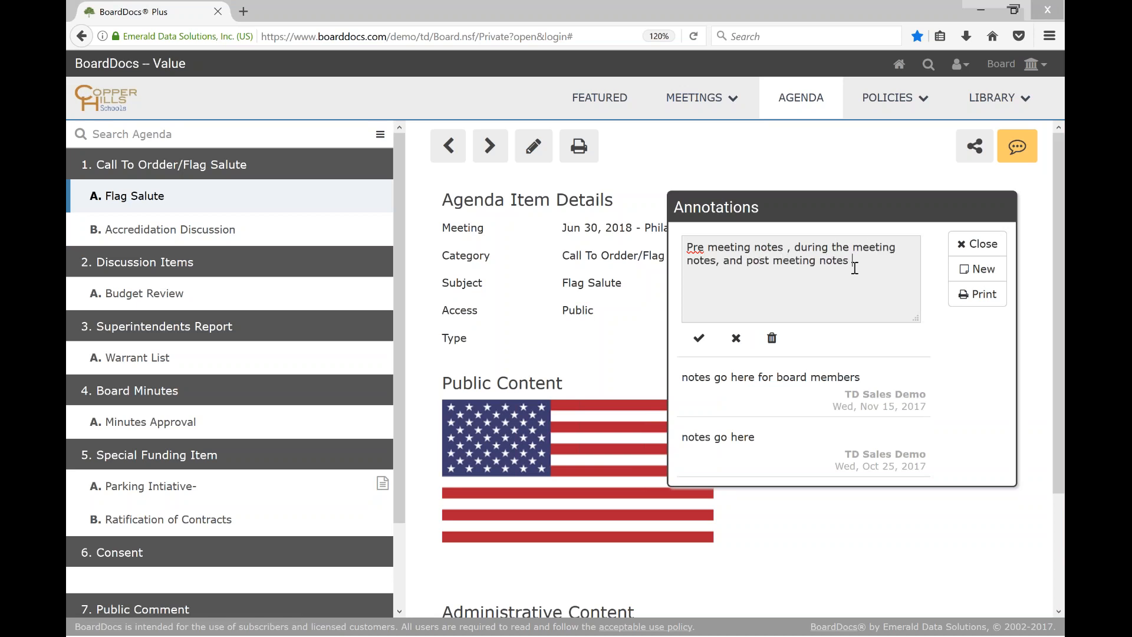
{"action": "type", "text": "al"}
{"action": "key", "text": "BackSpace"}
{"action": "key", "text": "BackSpace"}
{"action": "left_click", "coordinate": [698, 337]}
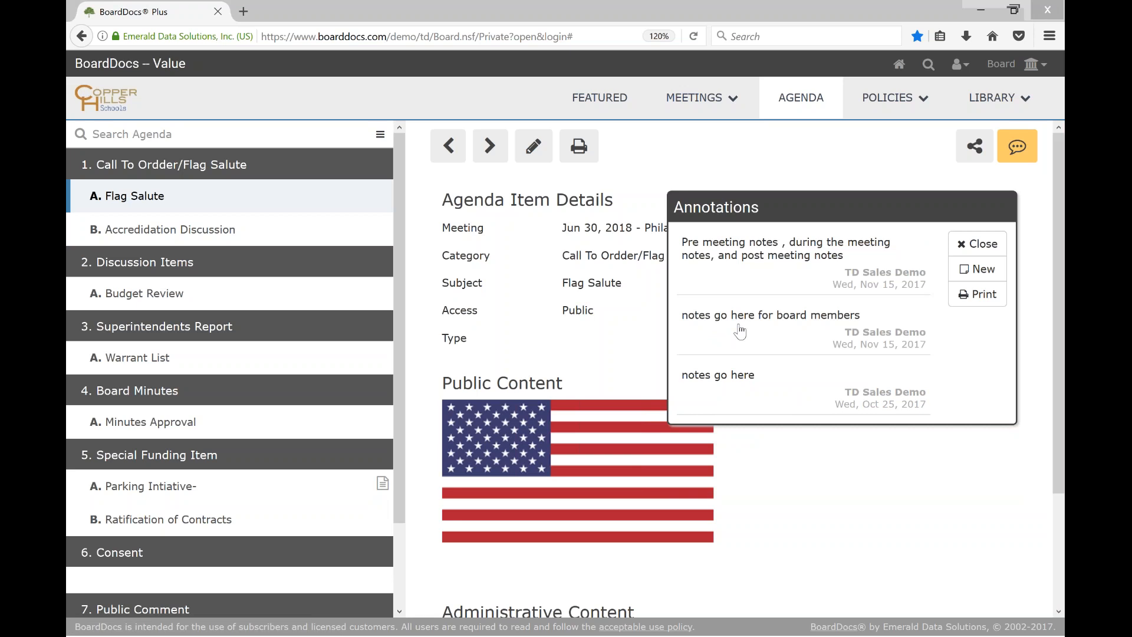
{"action": "left_click", "coordinate": [983, 244]}
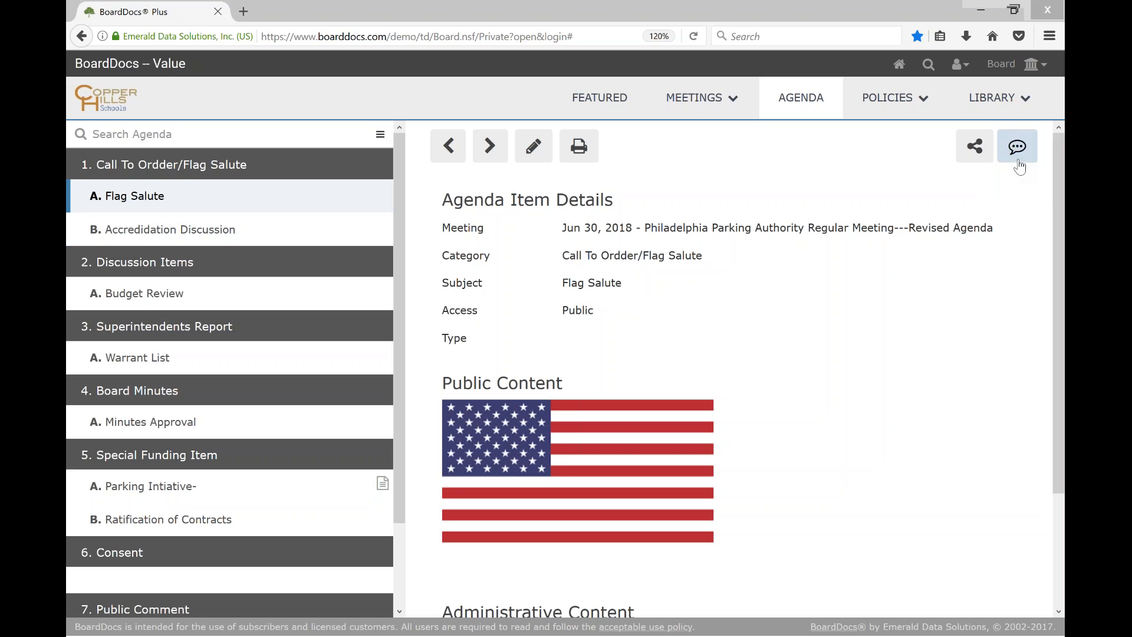
View the Minutes Approval item and the featured page, and launch the MCP for the June 30, 2018 Philadelphia Parking Authority meeting
{"action": "left_click", "coordinate": [169, 432]}
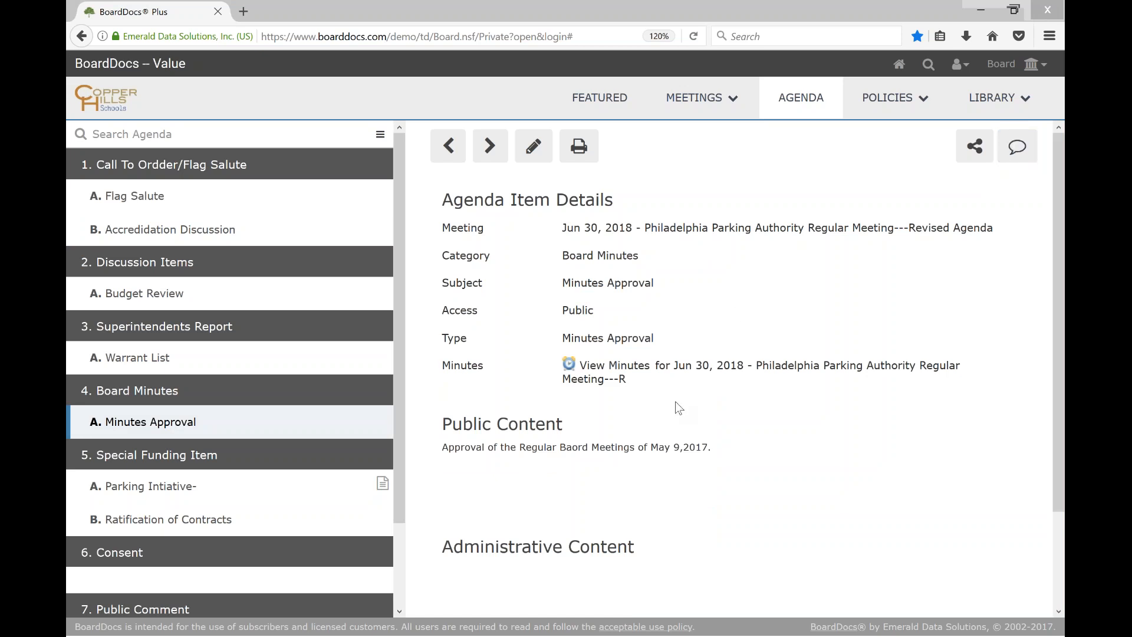
{"action": "left_click", "coordinate": [597, 100]}
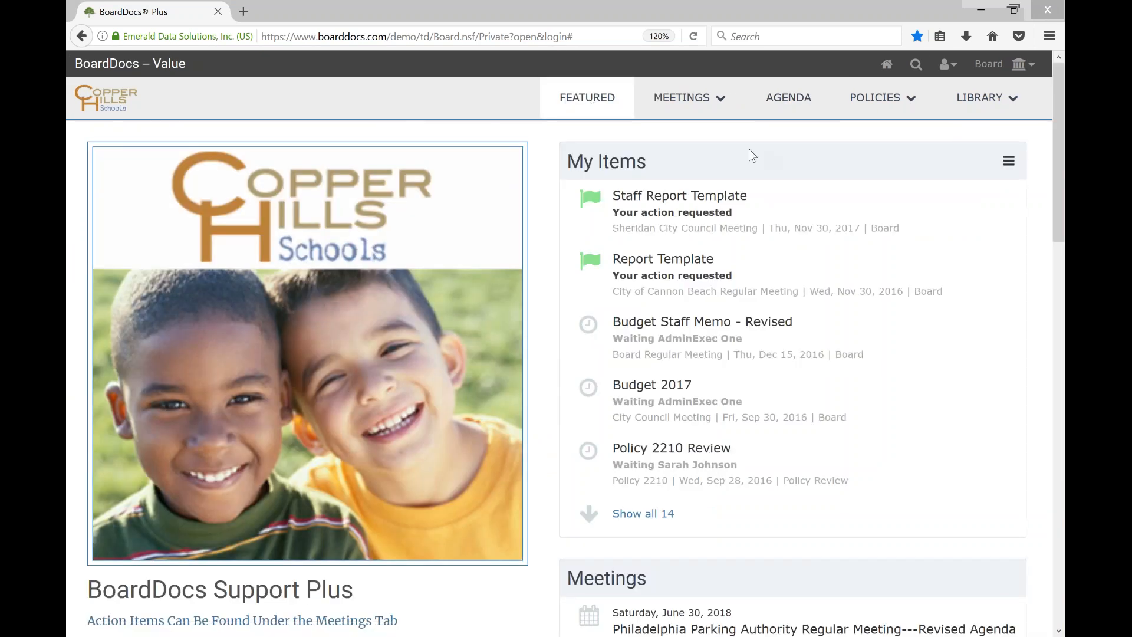
{"action": "left_click", "coordinate": [726, 105]}
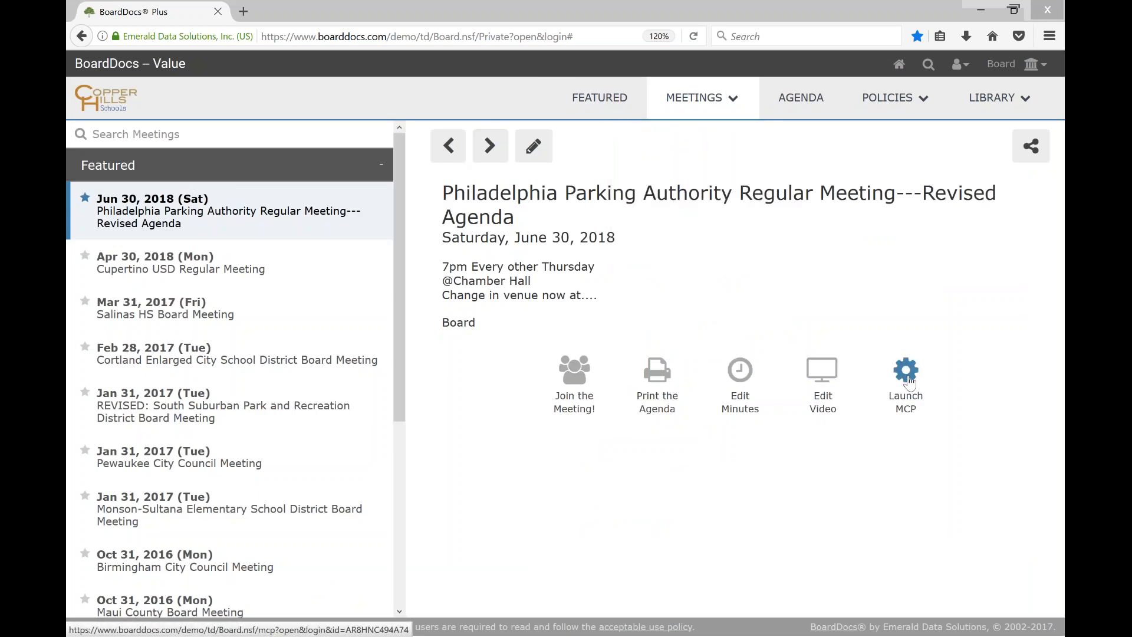
{"action": "left_click", "coordinate": [906, 371]}
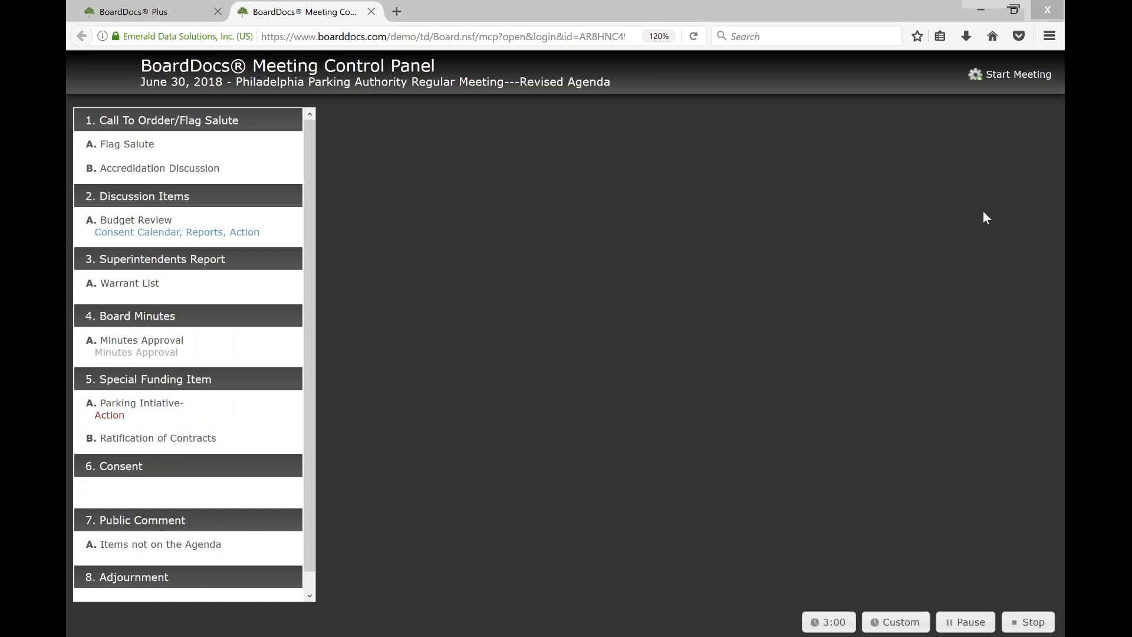
Start the meeting and save the roll call with the member listed between Board Member and Executive One marked absent
{"action": "left_click", "coordinate": [1009, 75]}
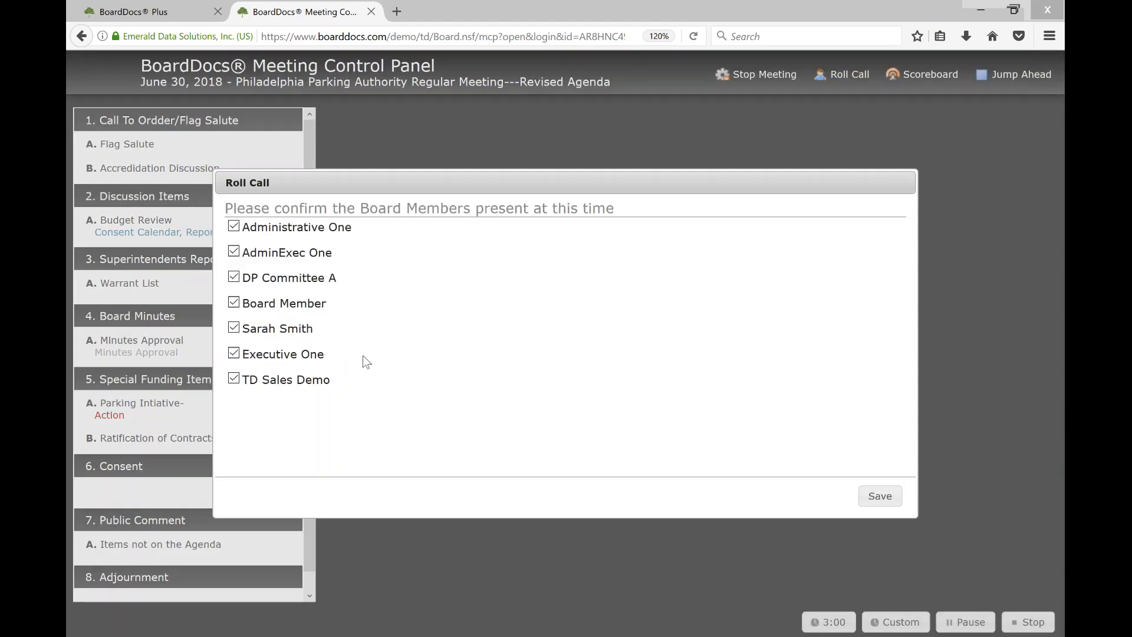
{"action": "left_click", "coordinate": [234, 328]}
{"action": "left_click", "coordinate": [878, 496]}
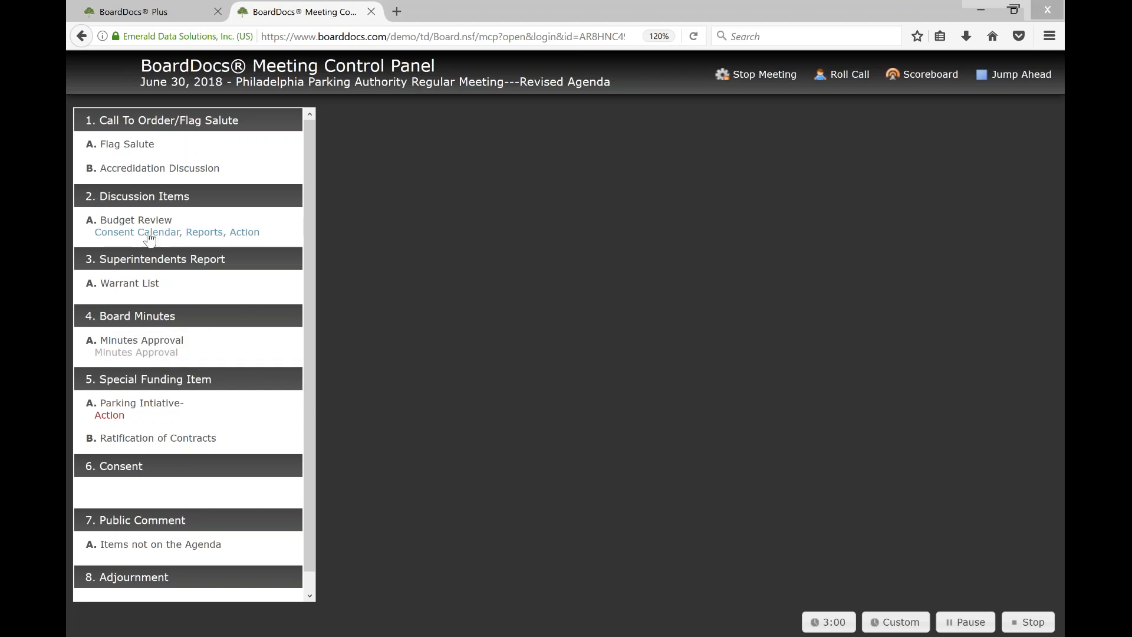
Select the Budget Review item, examine its vote display on the full-screen Scoreboard, and close the Scoreboard
{"action": "left_click", "coordinate": [149, 223]}
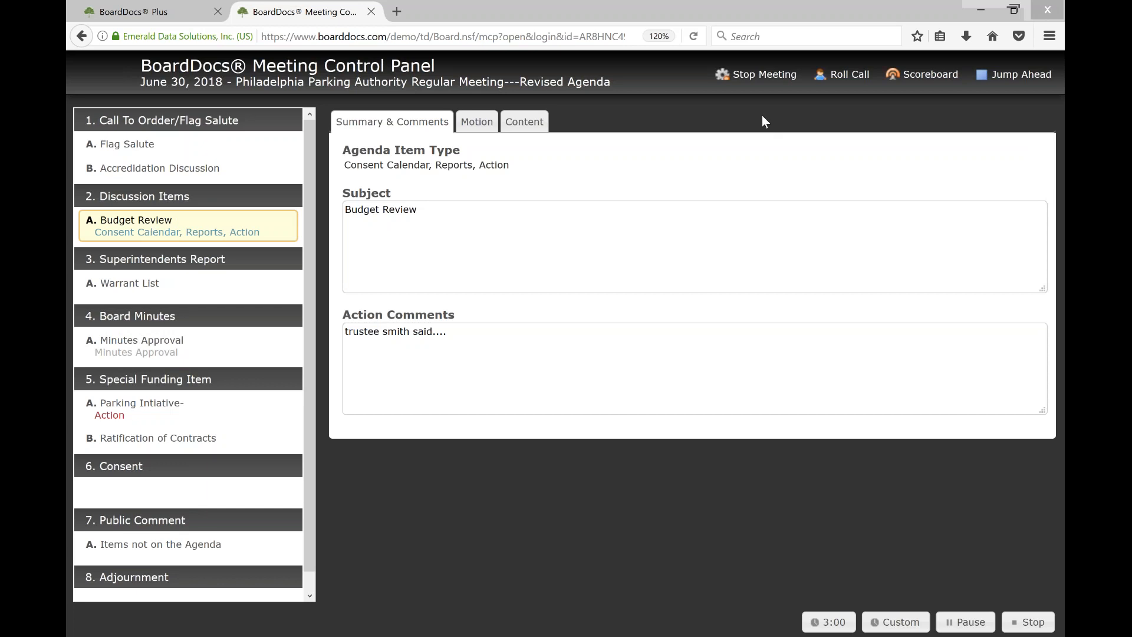
{"action": "left_click", "coordinate": [923, 77]}
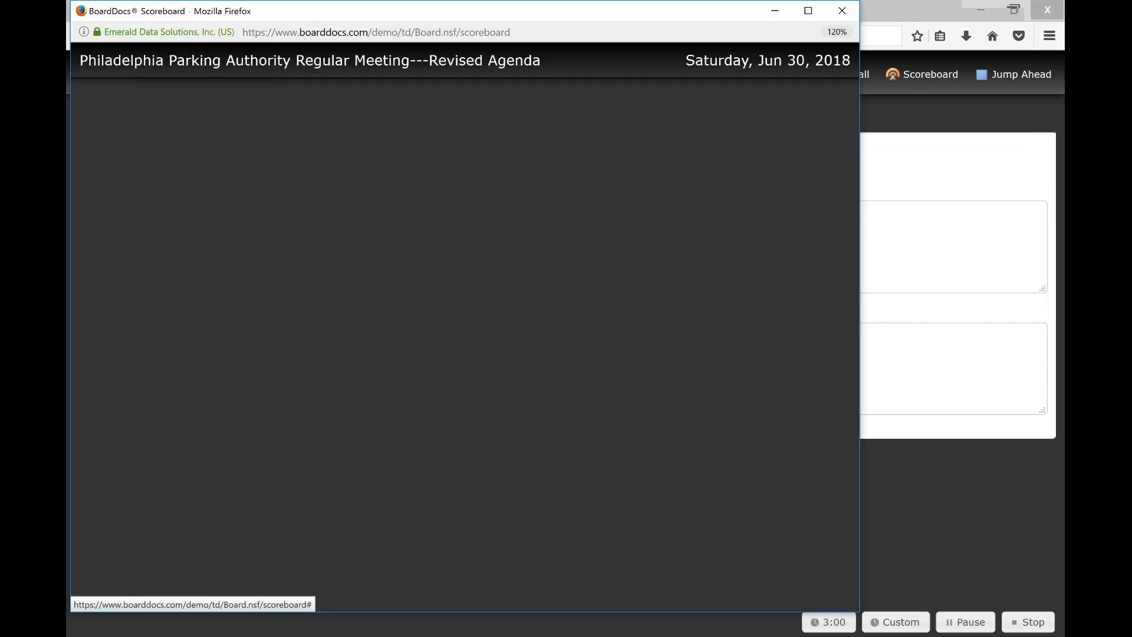
{"action": "left_click_drag", "start_coordinate": [699, 12], "coordinate": [890, 6]}
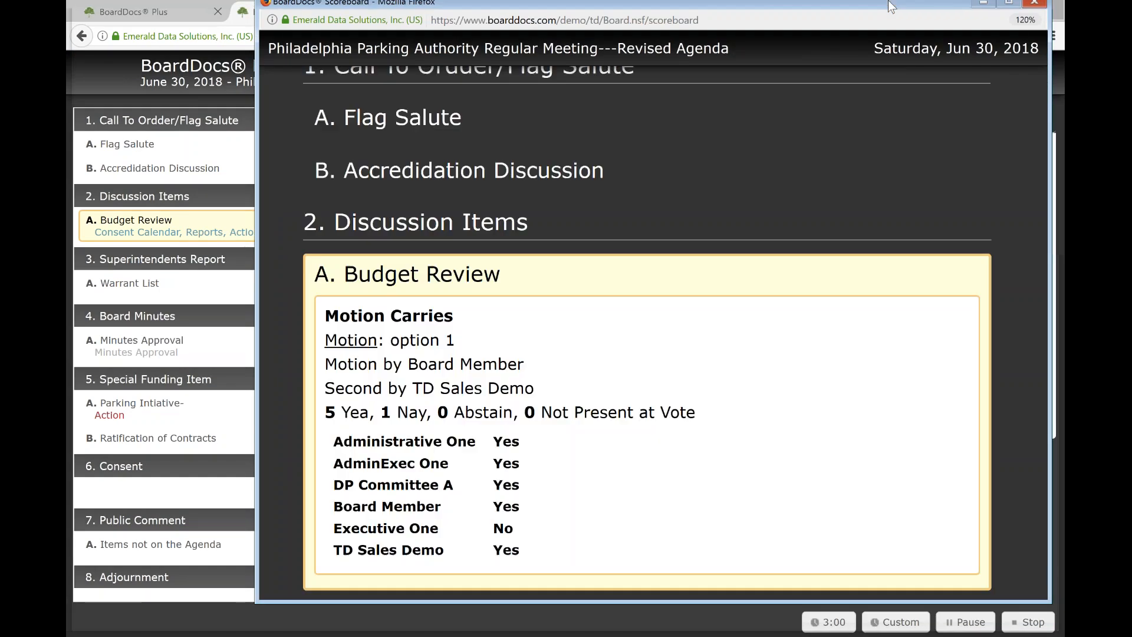
{"action": "double_click", "coordinate": [890, 6]}
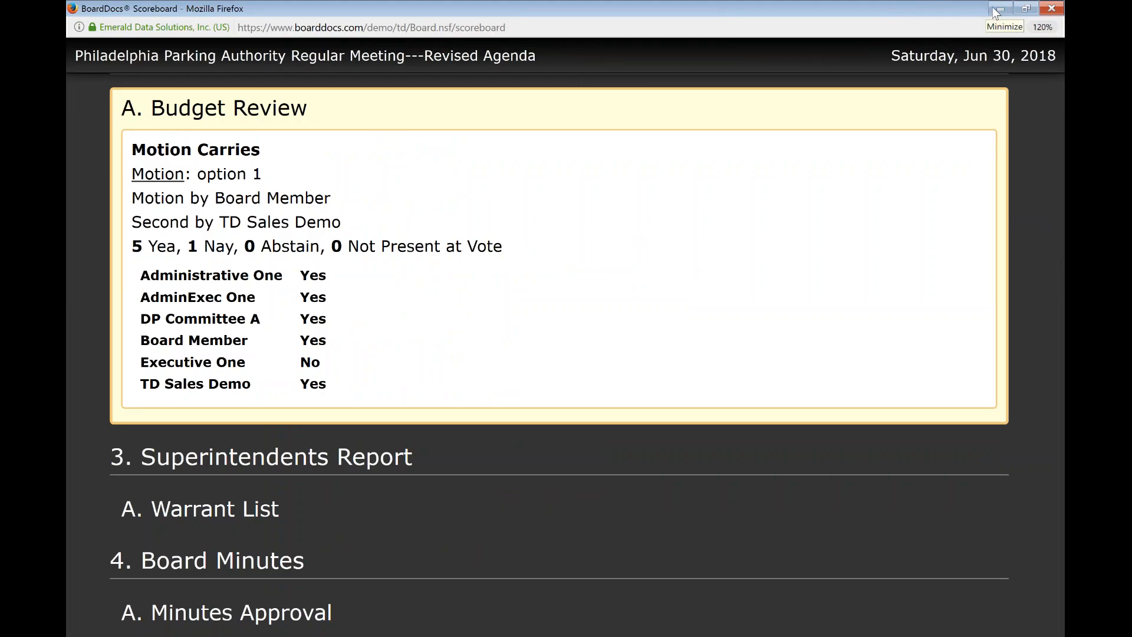
{"action": "left_click", "coordinate": [1011, 9]}
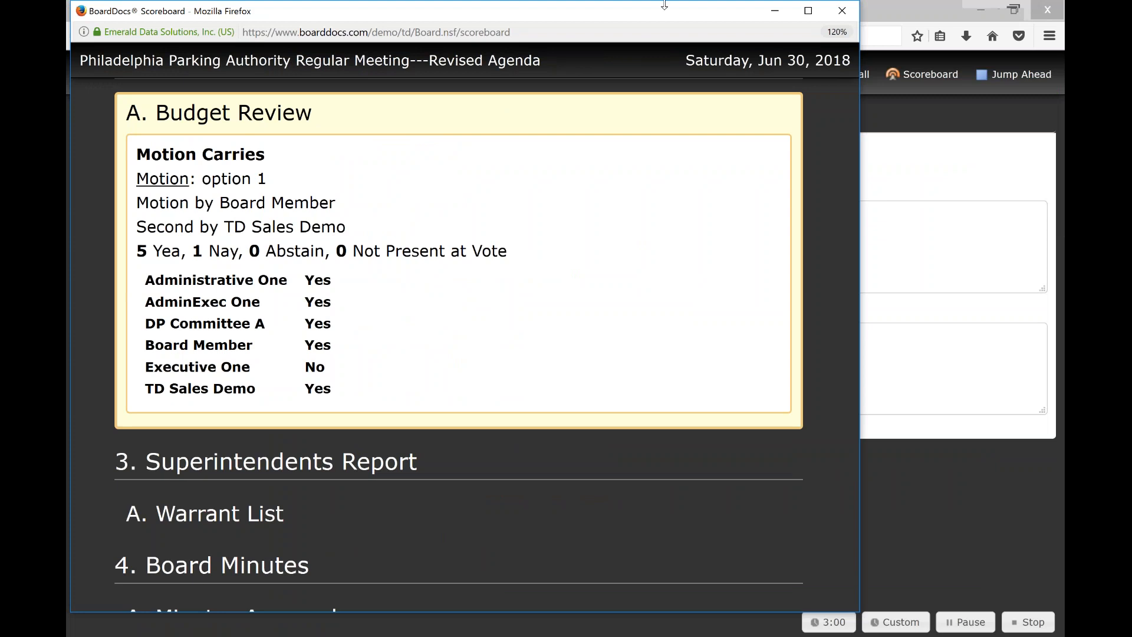
{"action": "left_click_drag", "start_coordinate": [506, 16], "coordinate": [613, 7]}
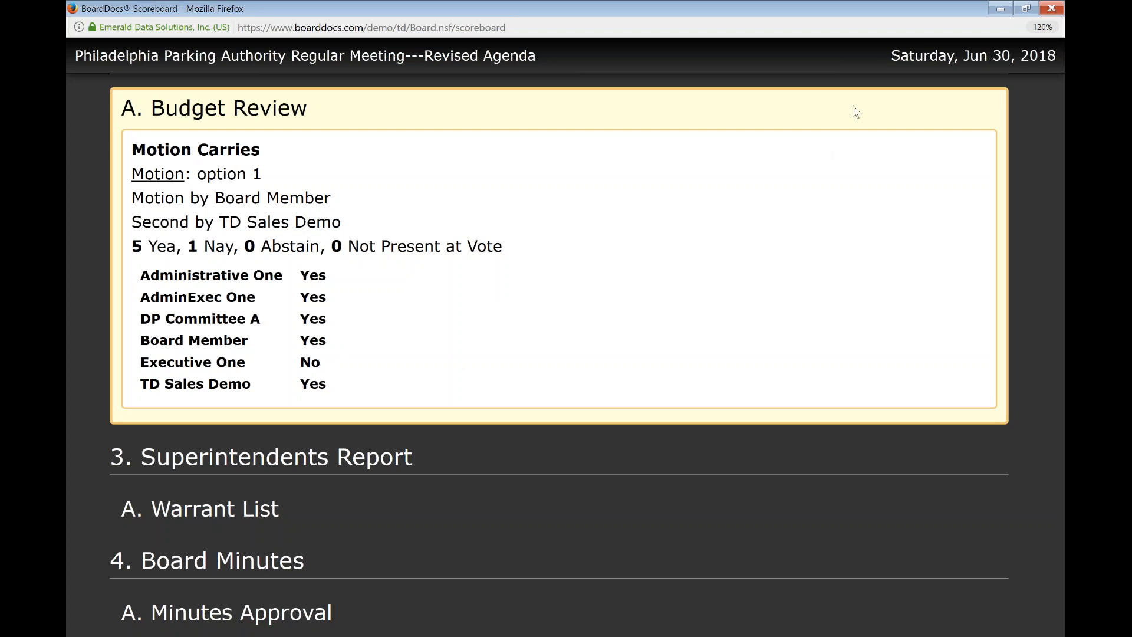
{"action": "left_click", "coordinate": [1052, 9]}
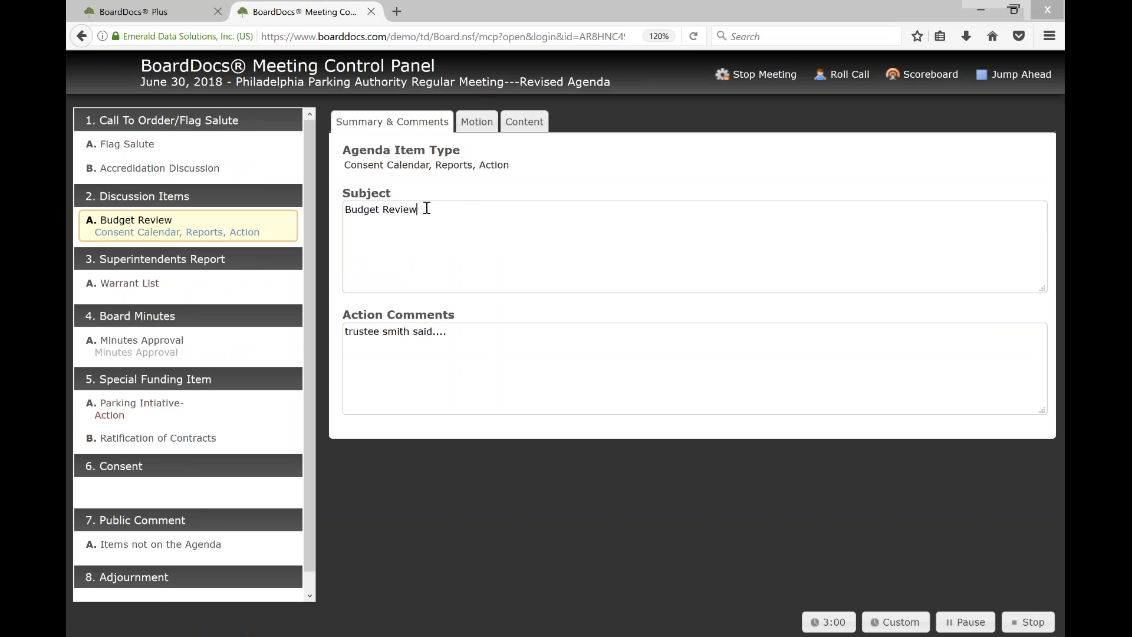
Examine Budget Review's agenda item type options, action comments and full public content
{"action": "left_click", "coordinate": [445, 173]}
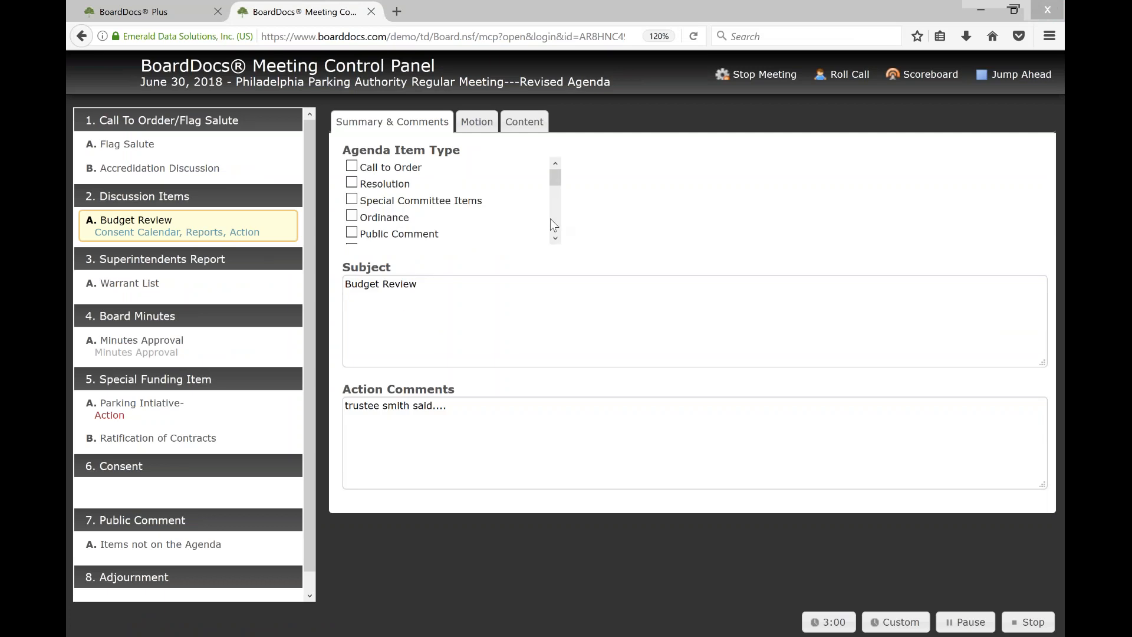
{"action": "left_click", "coordinate": [450, 407]}
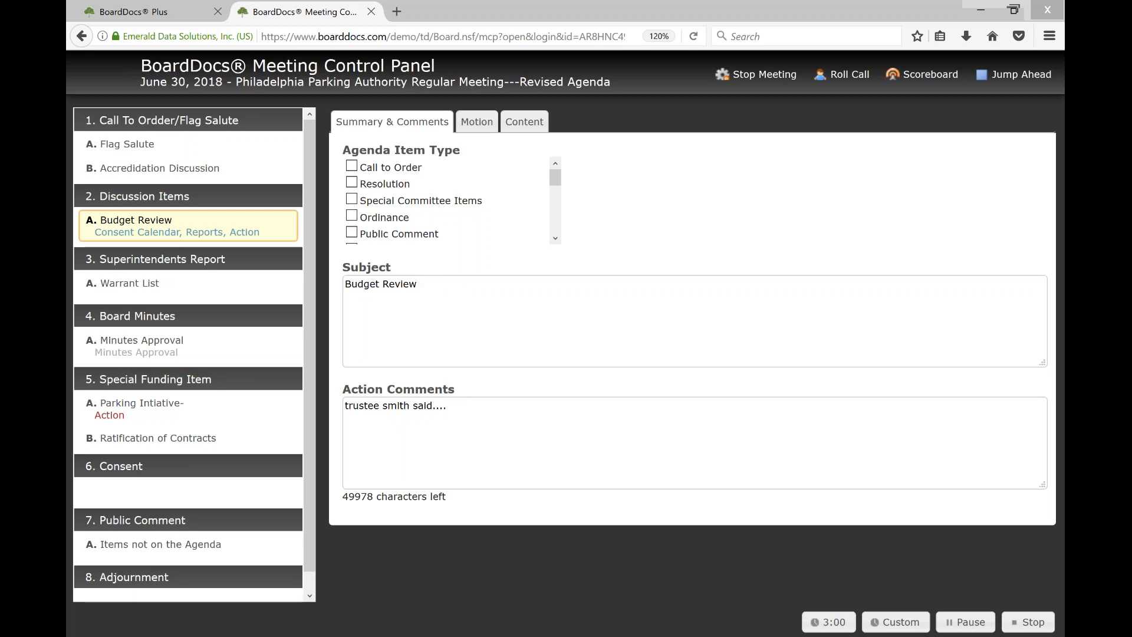
{"action": "left_click", "coordinate": [519, 124]}
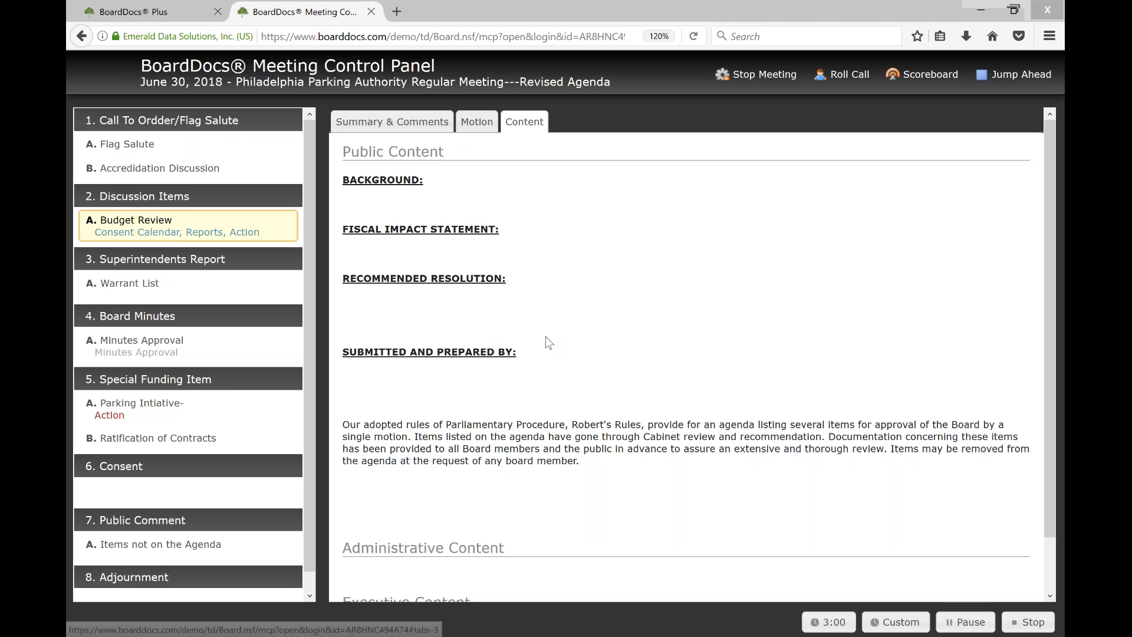
{"action": "scroll", "coordinate": [546, 338], "scroll_direction": "down", "scroll_amount": 1}
{"action": "scroll", "coordinate": [545, 337], "scroll_direction": "up", "scroll_amount": 1}
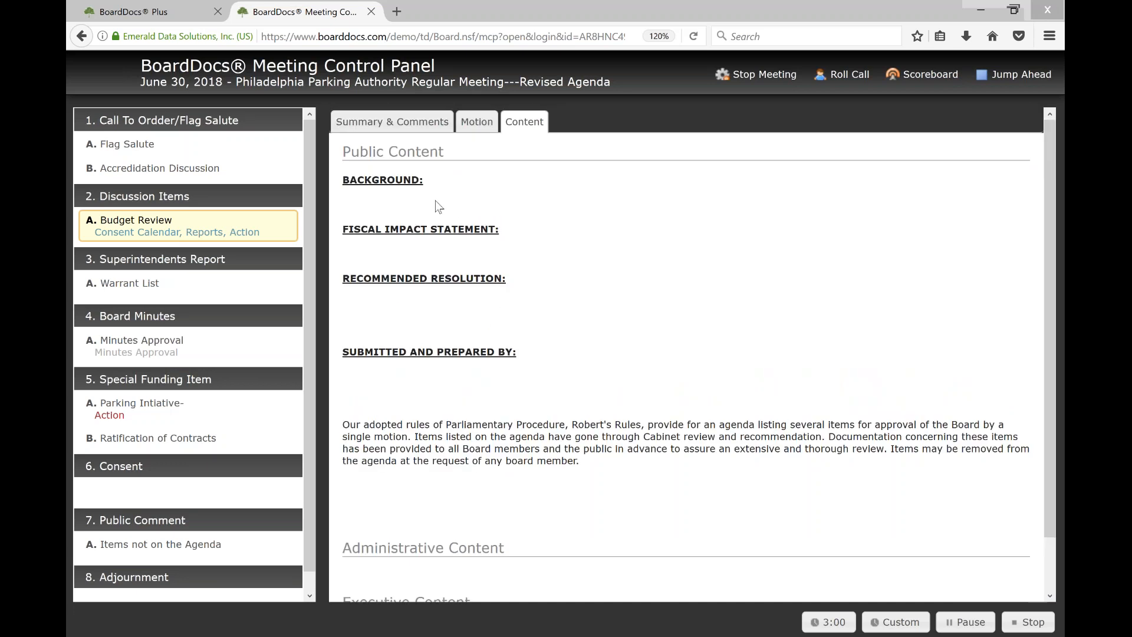
Add a new motion to Budget Review with the text "option 1...amended motion"
{"action": "left_click", "coordinate": [475, 125]}
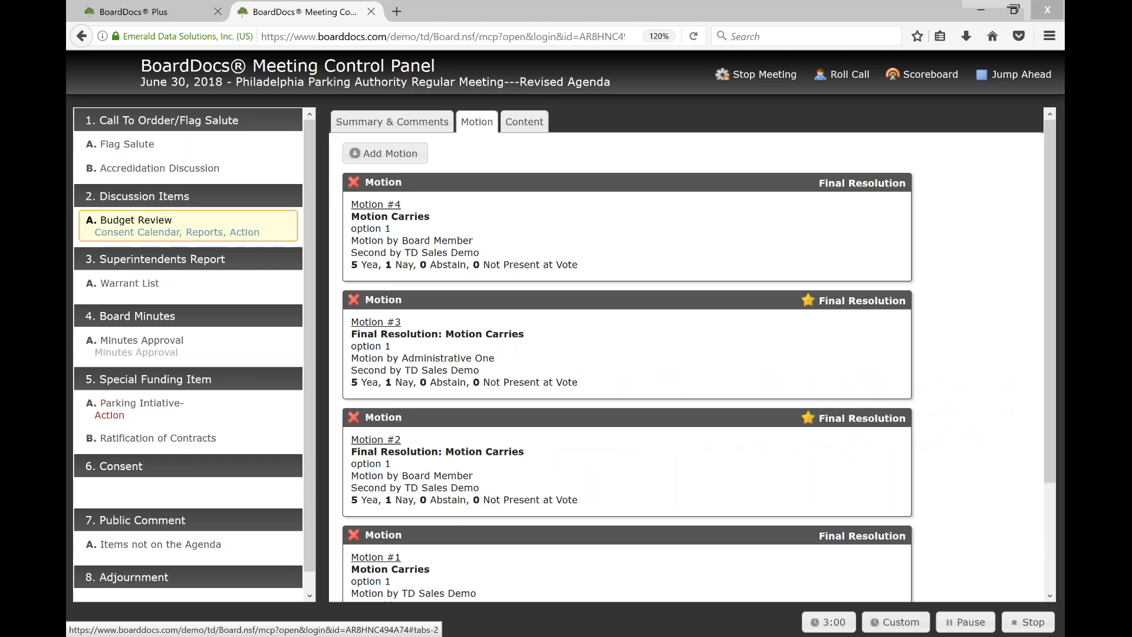
{"action": "left_click", "coordinate": [393, 155]}
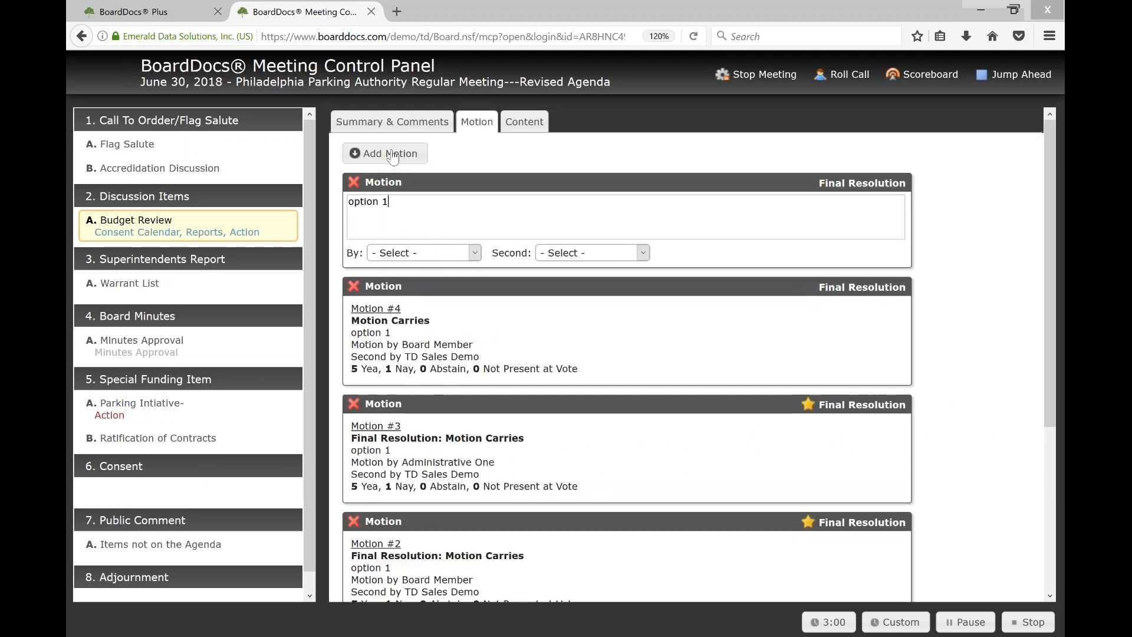
{"action": "left_click_drag", "start_coordinate": [393, 202], "coordinate": [348, 202]}
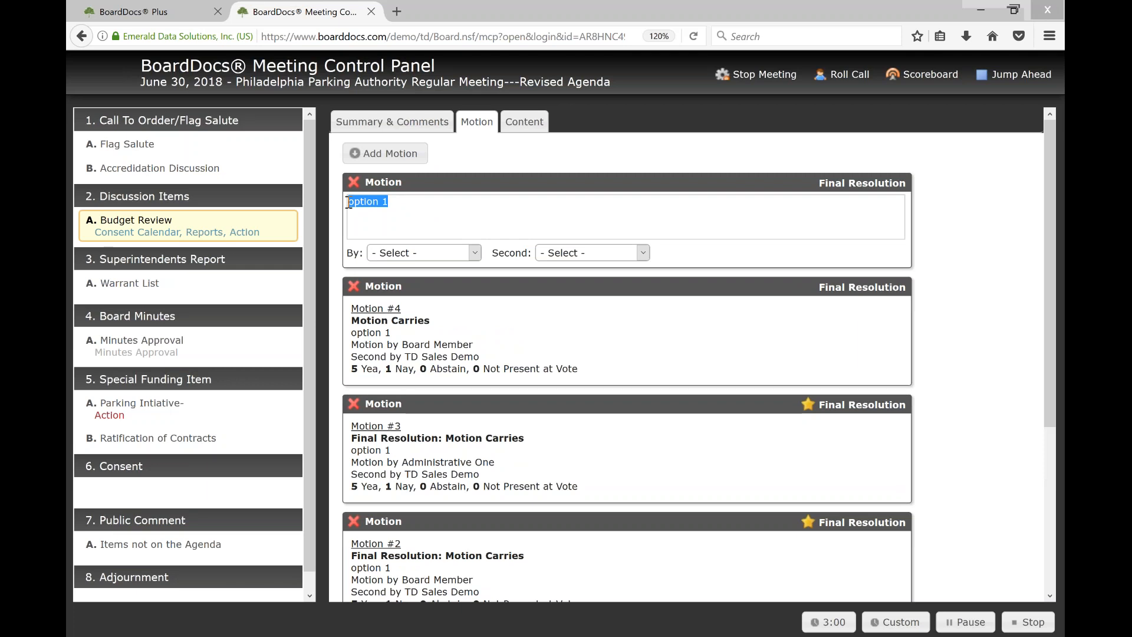
{"action": "left_click", "coordinate": [399, 204]}
{"action": "type", "text": "...amended motion"}
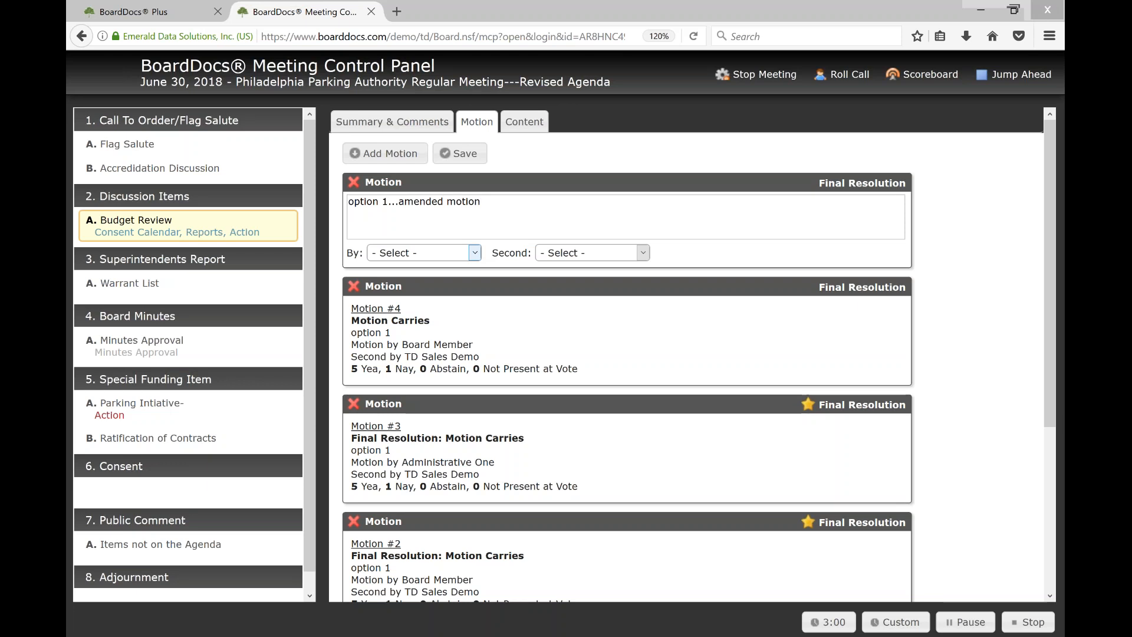
Set TD Sales Demo as the new motion's mover and AdminExec One as its seconder
{"action": "left_click", "coordinate": [476, 253]}
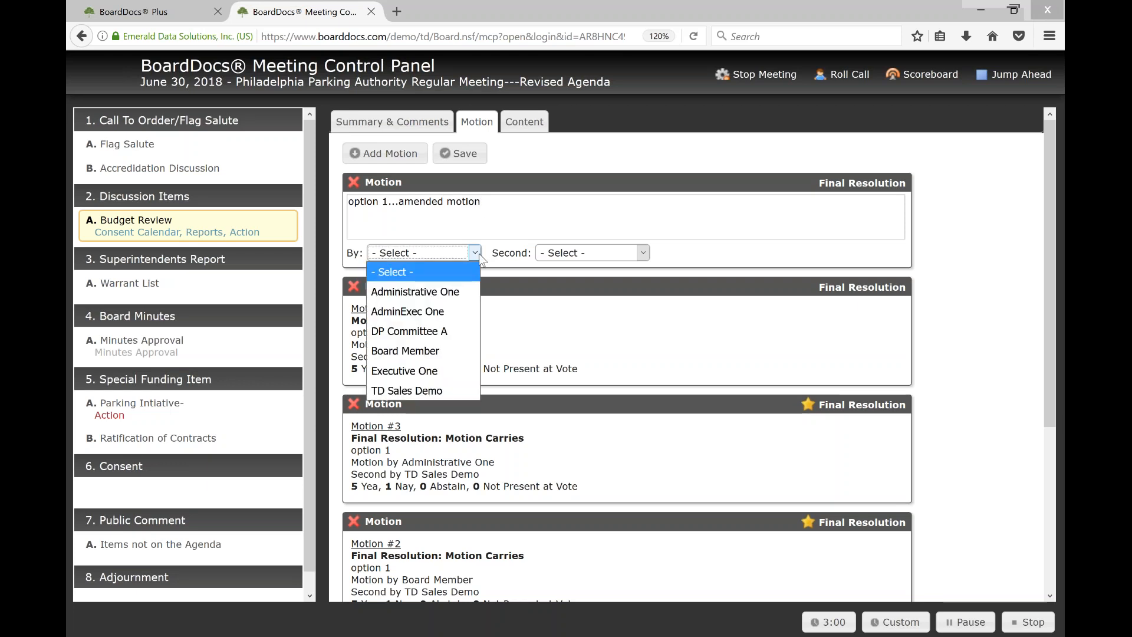
{"action": "left_click", "coordinate": [399, 388]}
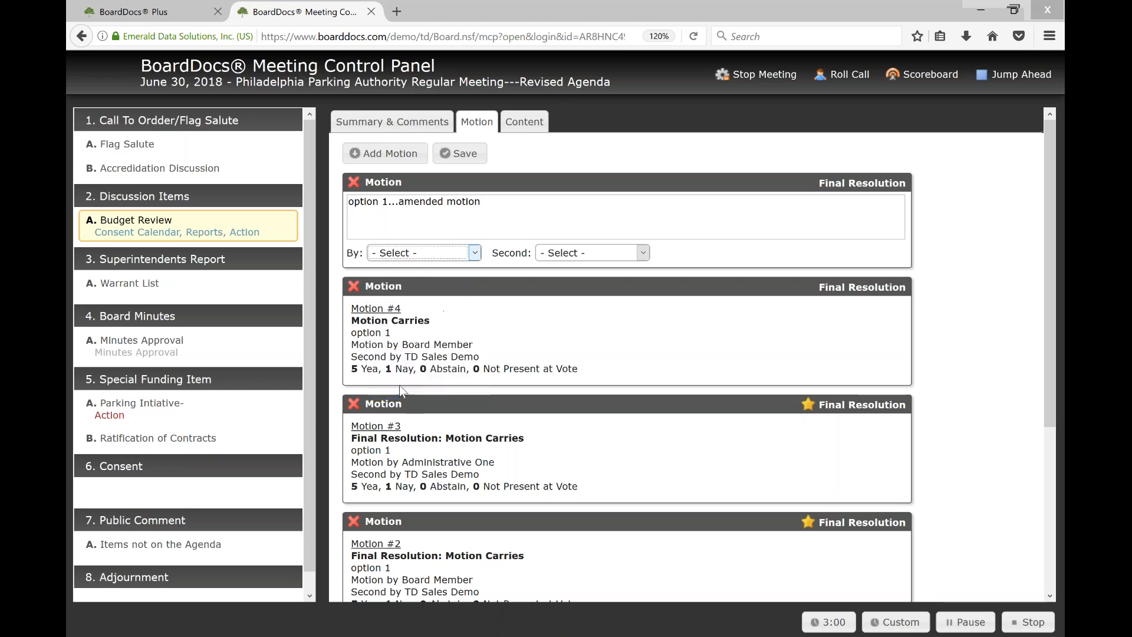
{"action": "left_click", "coordinate": [643, 252]}
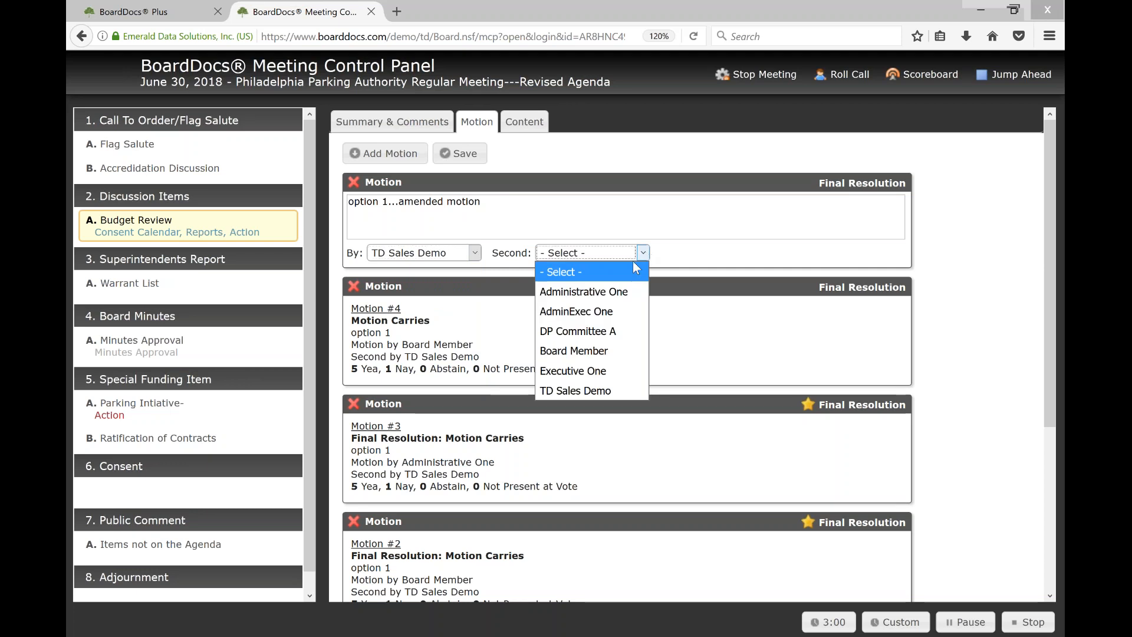
{"action": "left_click", "coordinate": [589, 312]}
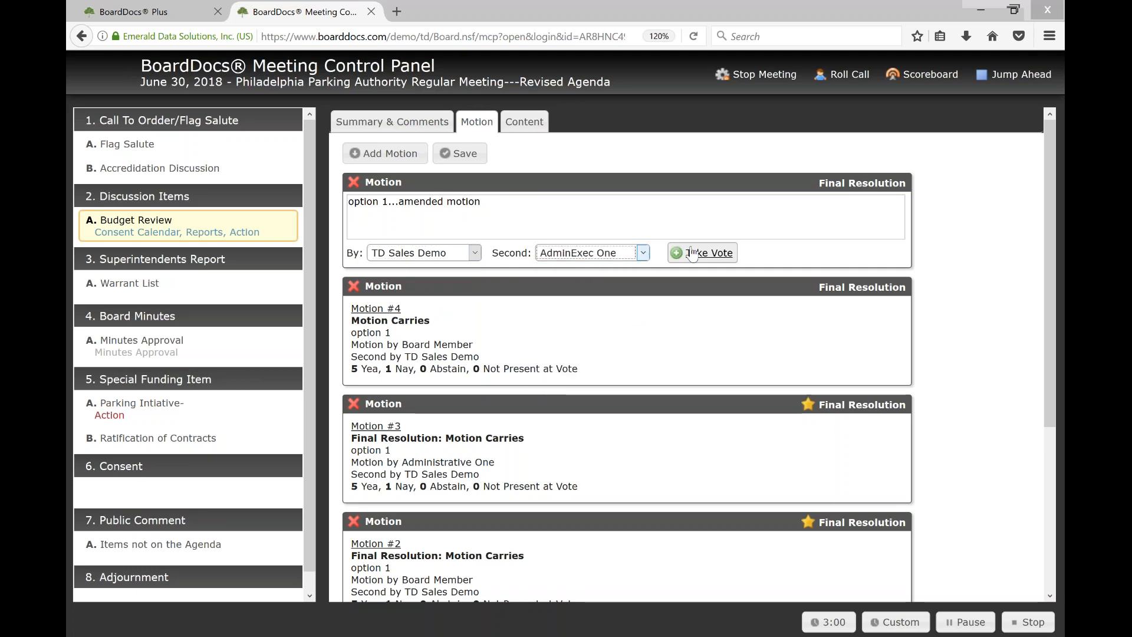
Take the vote on the amended motion, marking it unanimous and changing Executive One and Board Member to No
{"action": "left_click", "coordinate": [703, 252]}
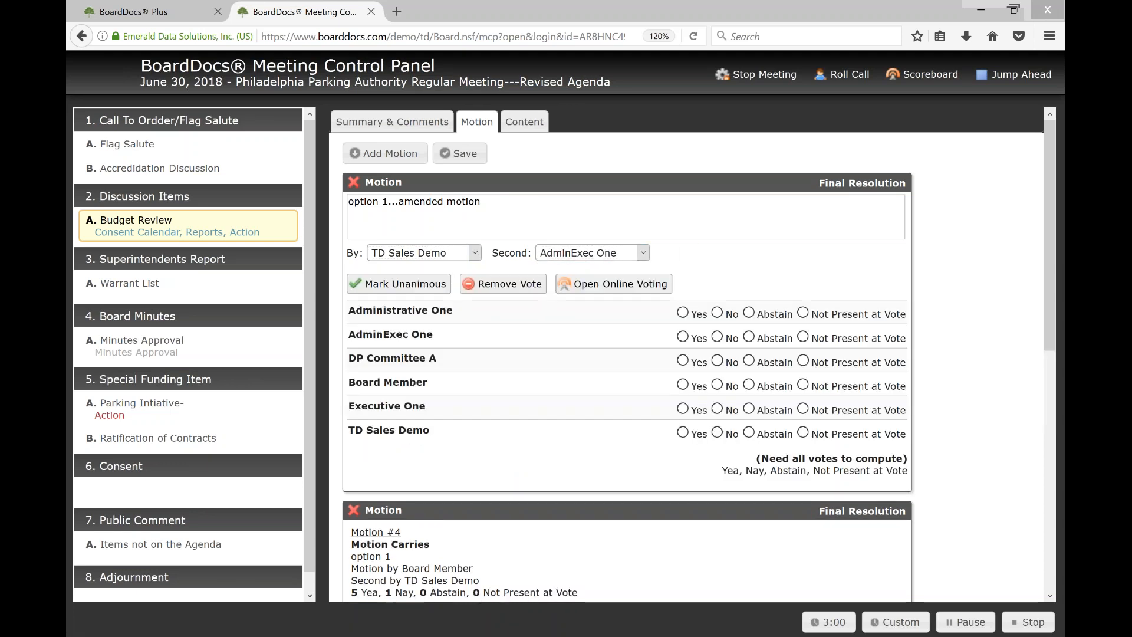
{"action": "left_click", "coordinate": [397, 285]}
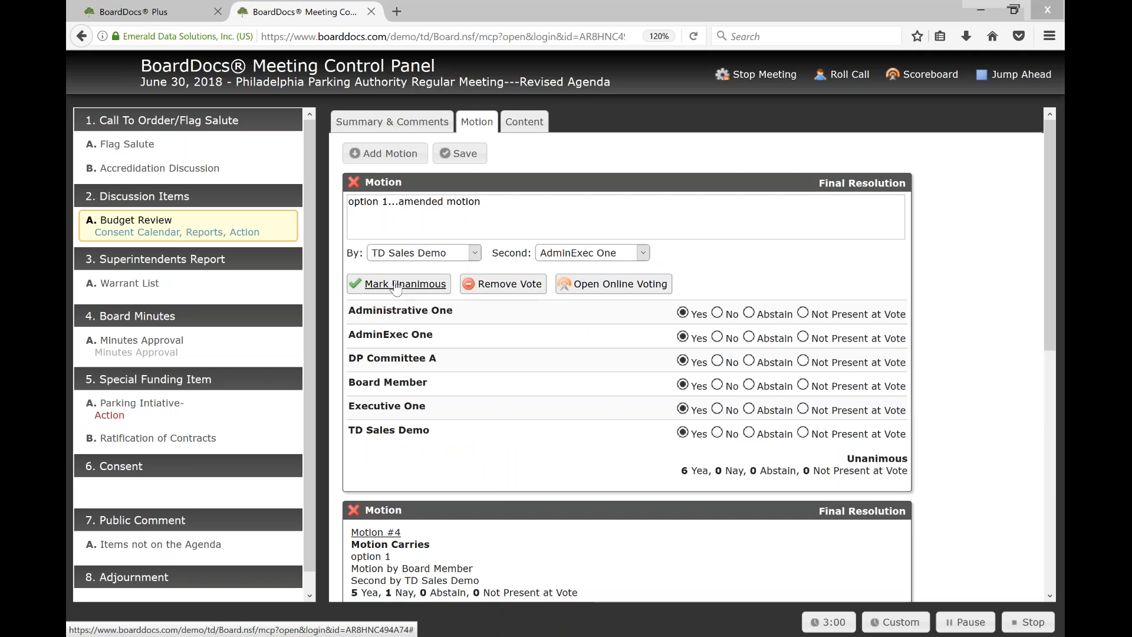
{"action": "left_click", "coordinate": [717, 409]}
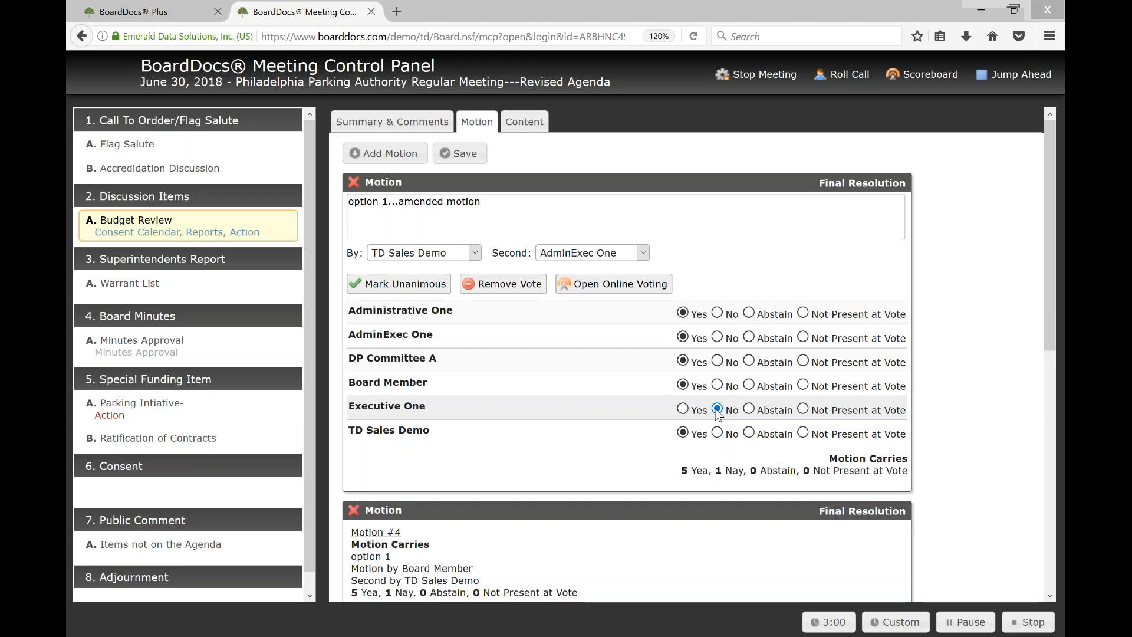
{"action": "left_click", "coordinate": [717, 385]}
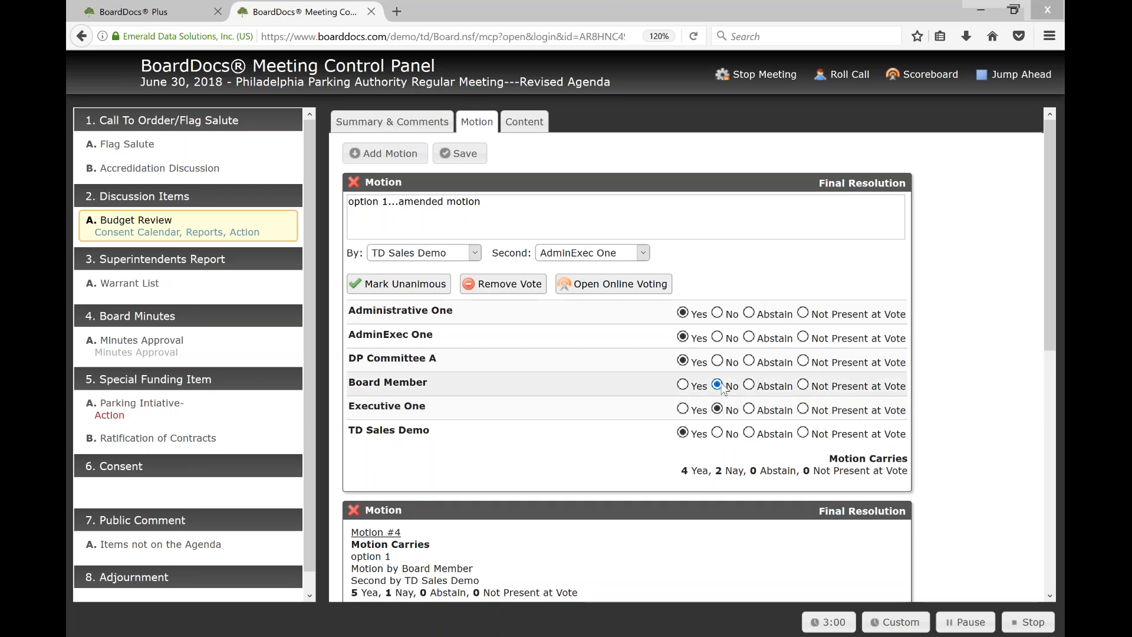
Designate the amended motion as the final resolution and save it, accepting the change for all consent items
{"action": "left_click", "coordinate": [839, 184]}
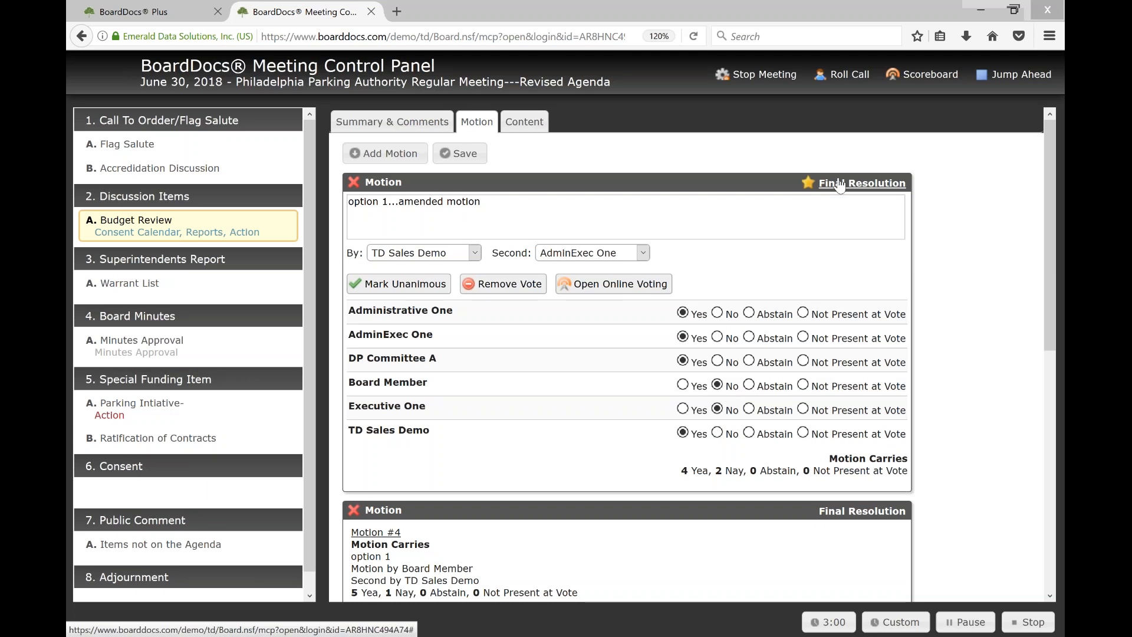
{"action": "left_click", "coordinate": [459, 156]}
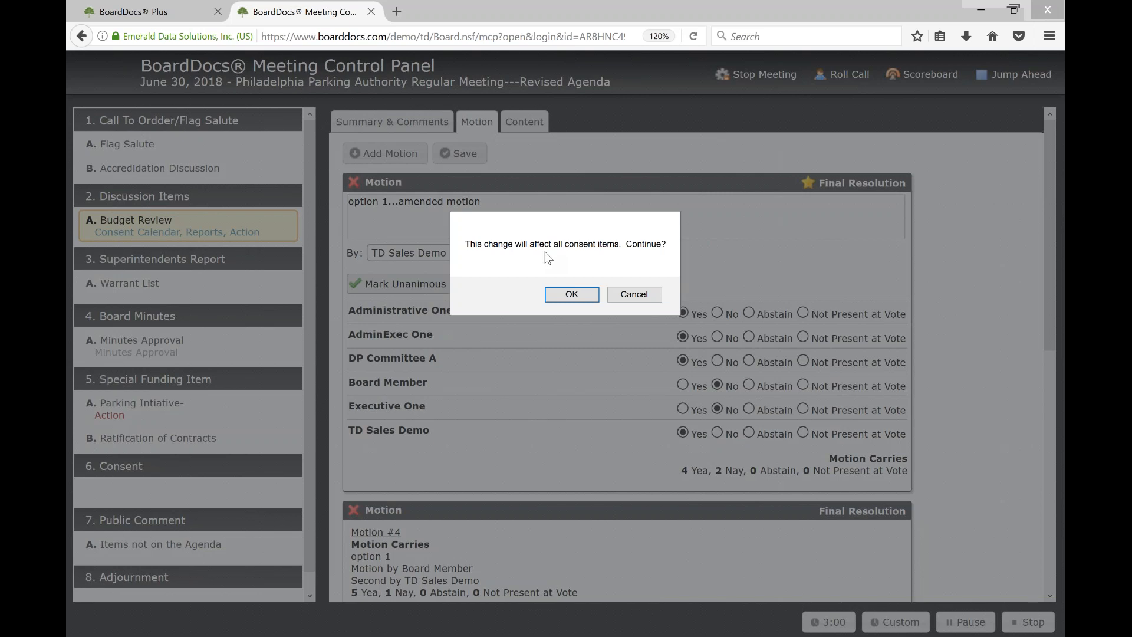
{"action": "left_click", "coordinate": [566, 300]}
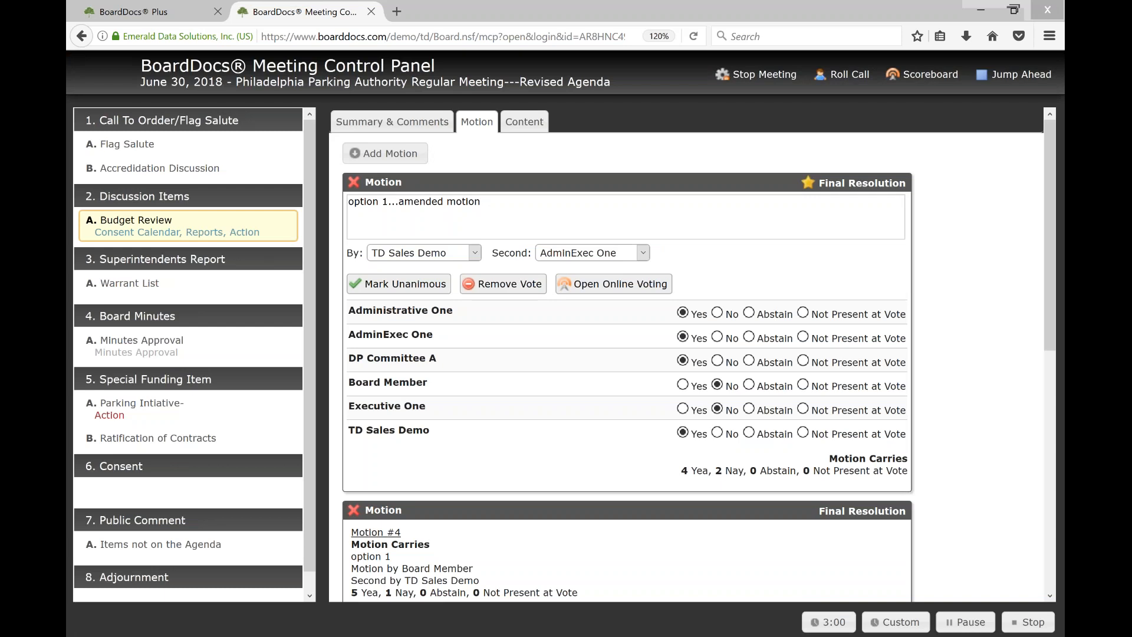
{"action": "left_click_drag", "start_coordinate": [566, 298], "coordinate": [437, 201]}
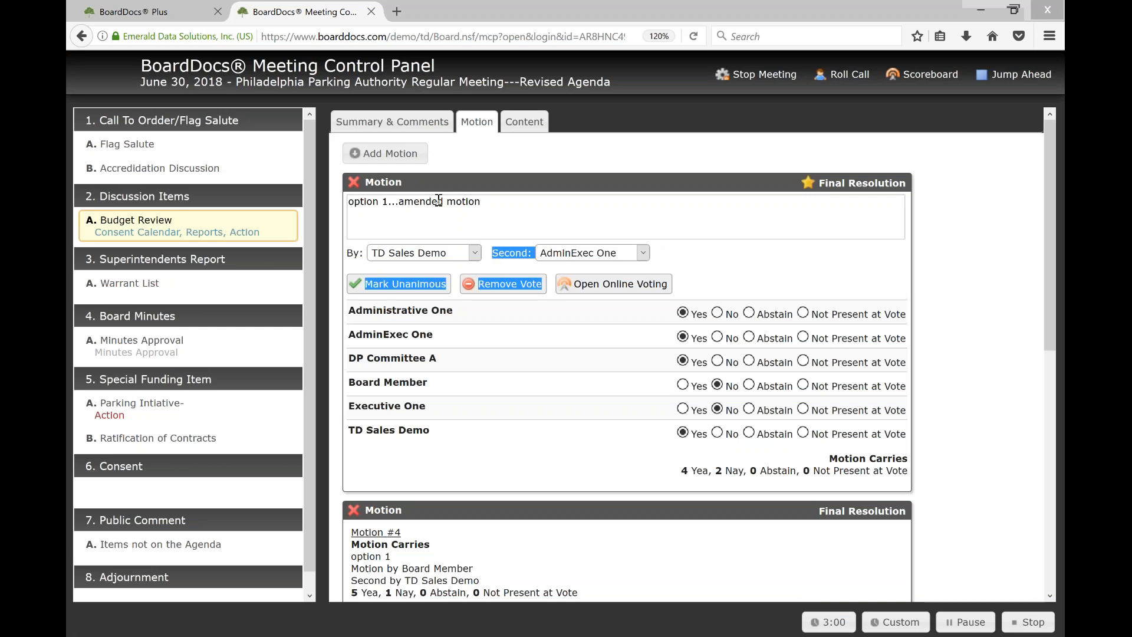
{"action": "left_click", "coordinate": [512, 216]}
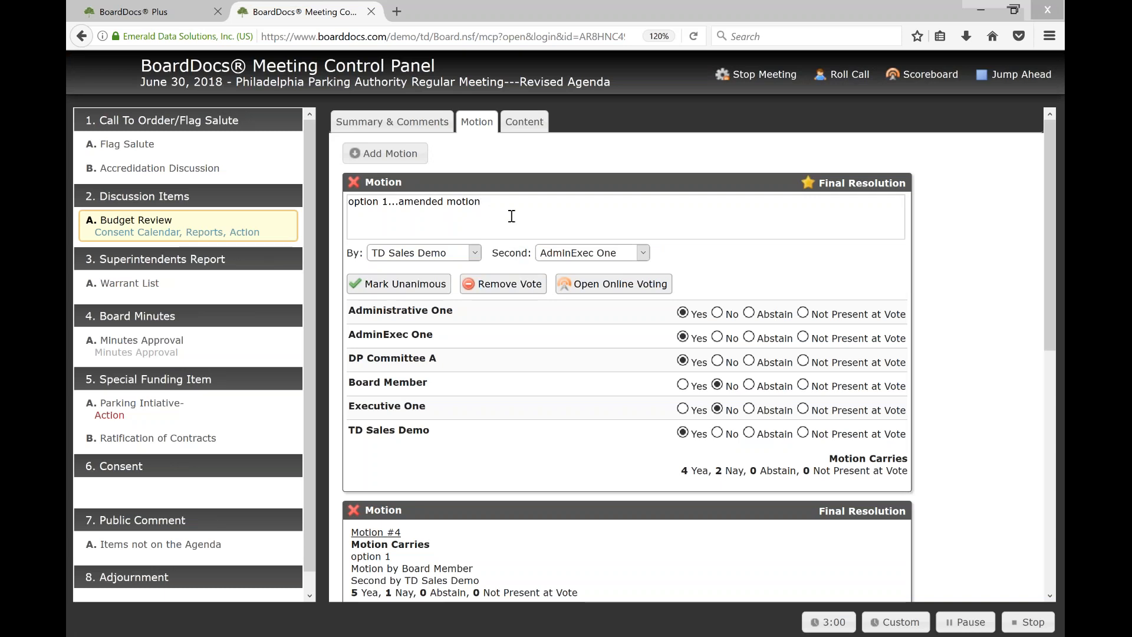
Add another "option 1" motion to Budget Review with DP Committee A as mover and TD Sales Demo as seconder
{"action": "left_click", "coordinate": [399, 156]}
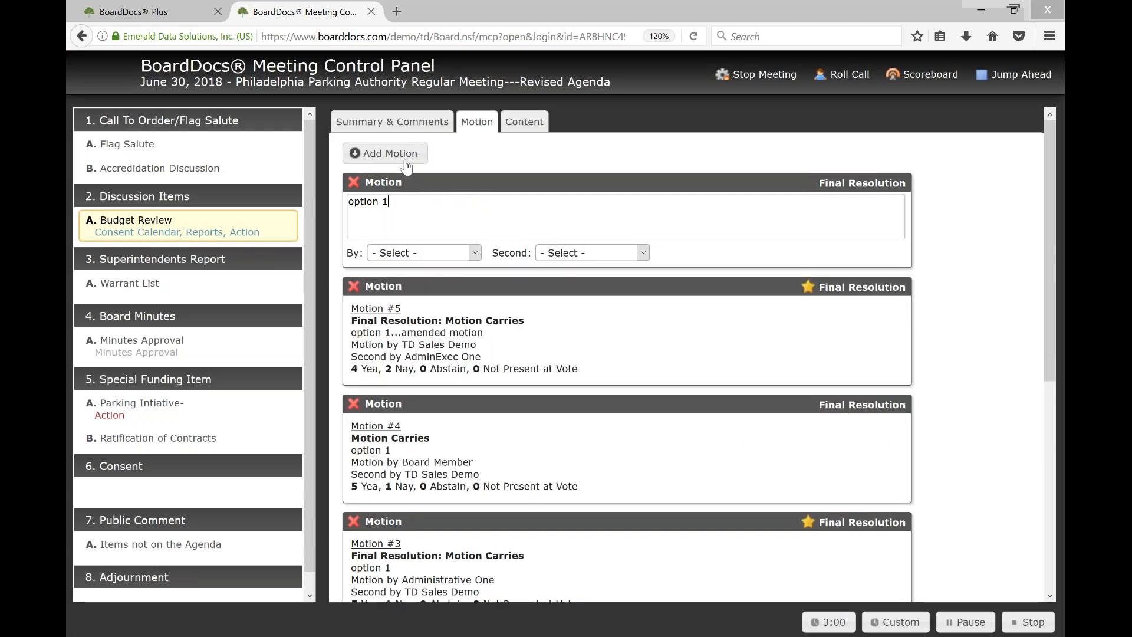
{"action": "left_click", "coordinate": [470, 256]}
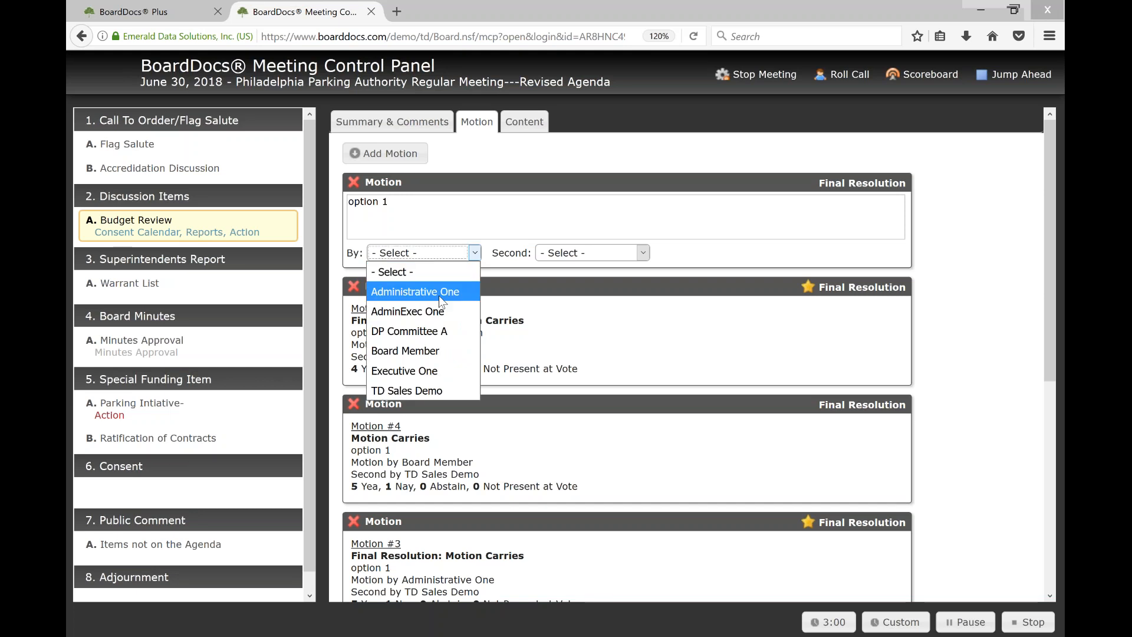
{"action": "left_click", "coordinate": [428, 326]}
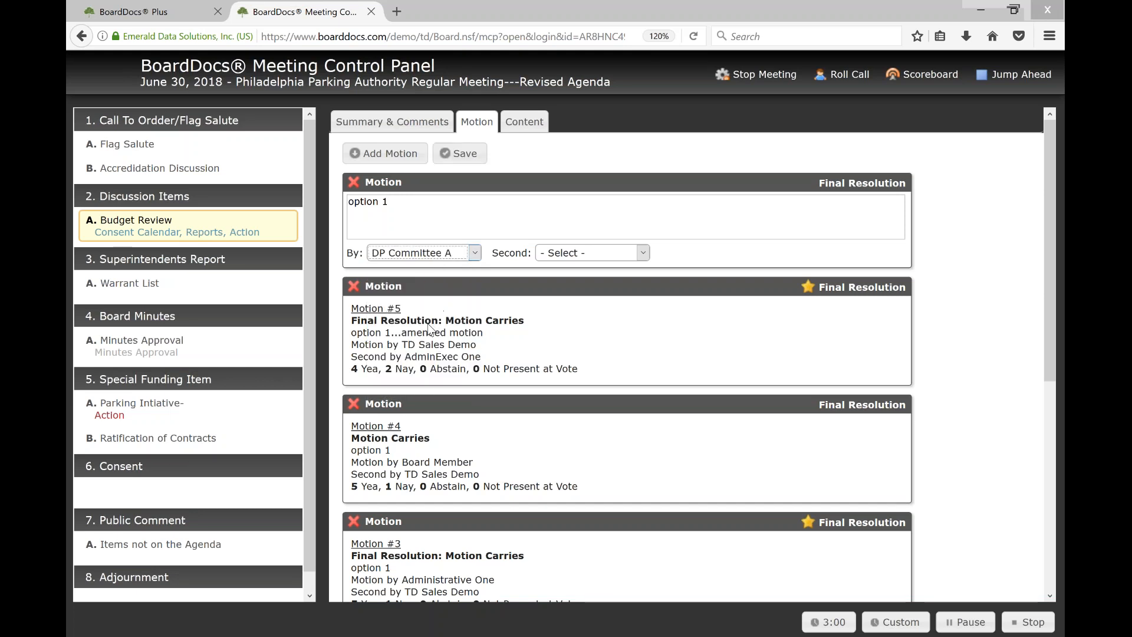
{"action": "left_click", "coordinate": [643, 252]}
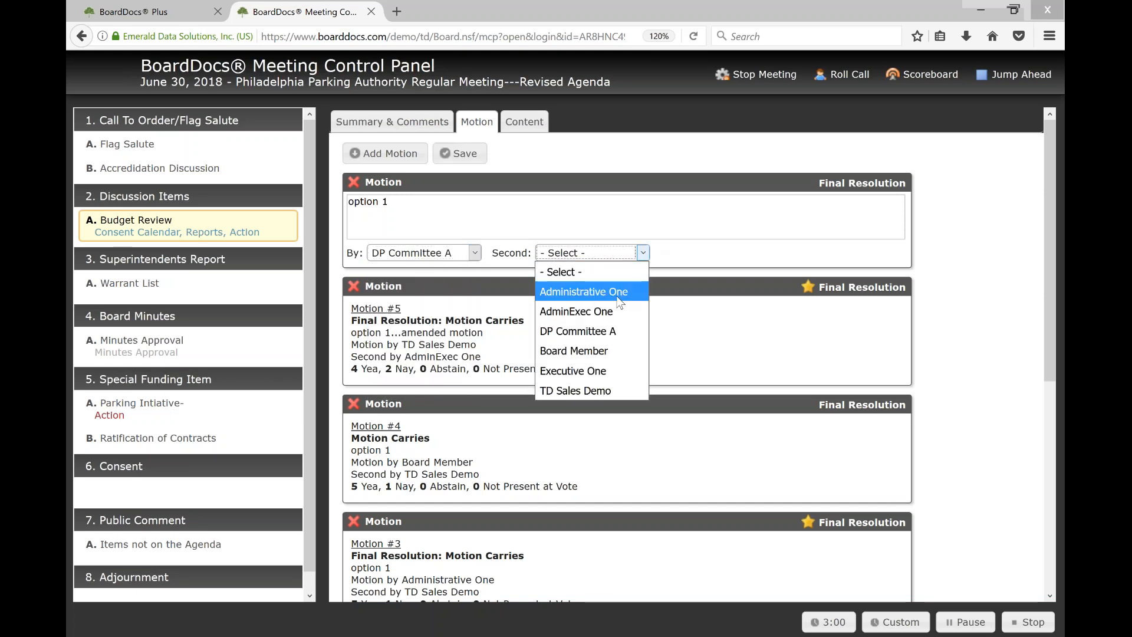
{"action": "left_click", "coordinate": [569, 389]}
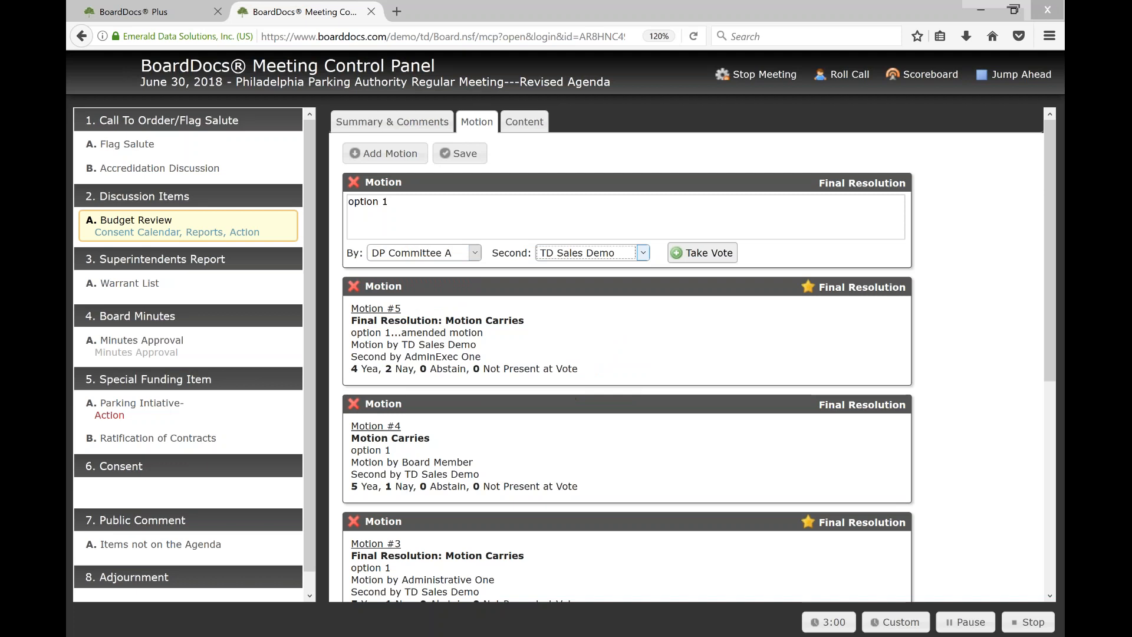
Open online voting on the new motion and cast a Nay vote from the BoardDocs Plus meeting page
{"action": "left_click", "coordinate": [700, 255]}
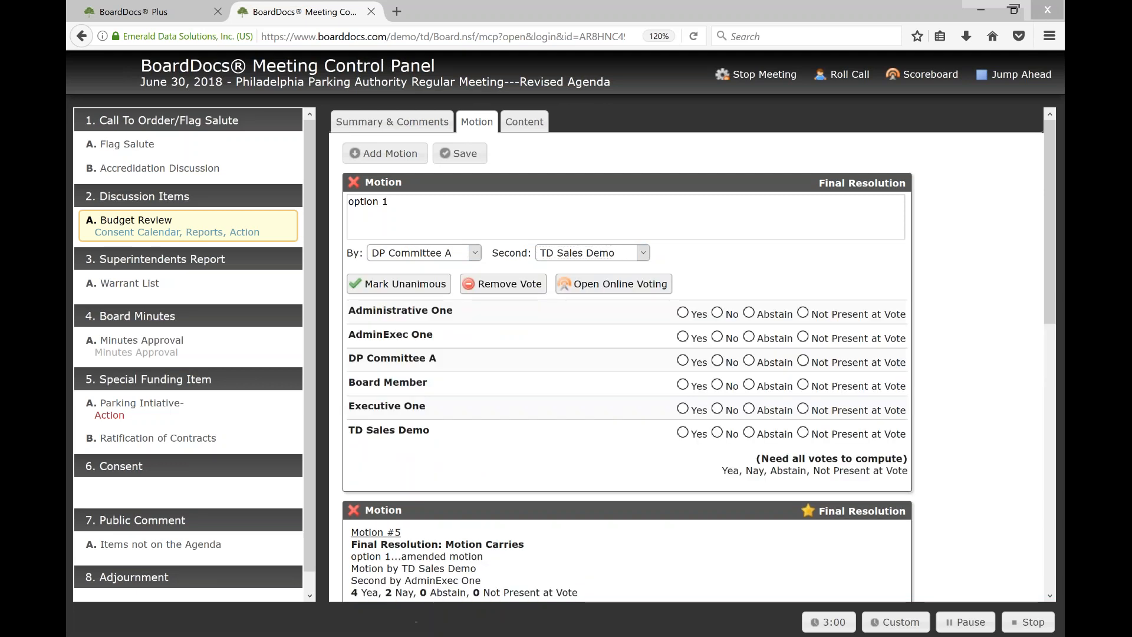
{"action": "left_click", "coordinate": [609, 284]}
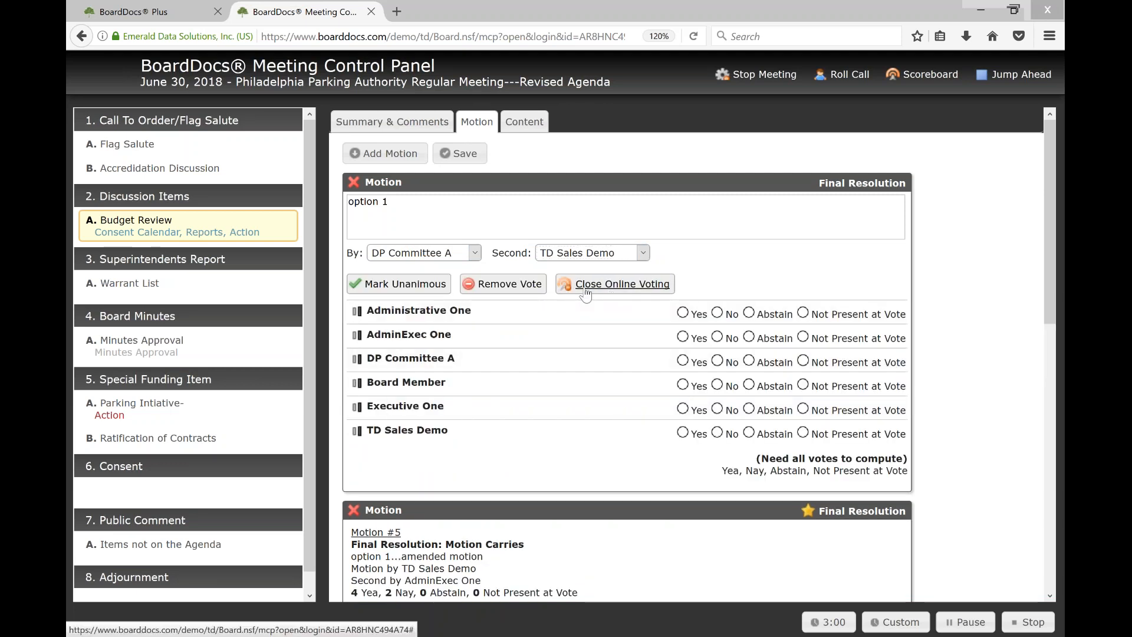
{"action": "left_click", "coordinate": [152, 13]}
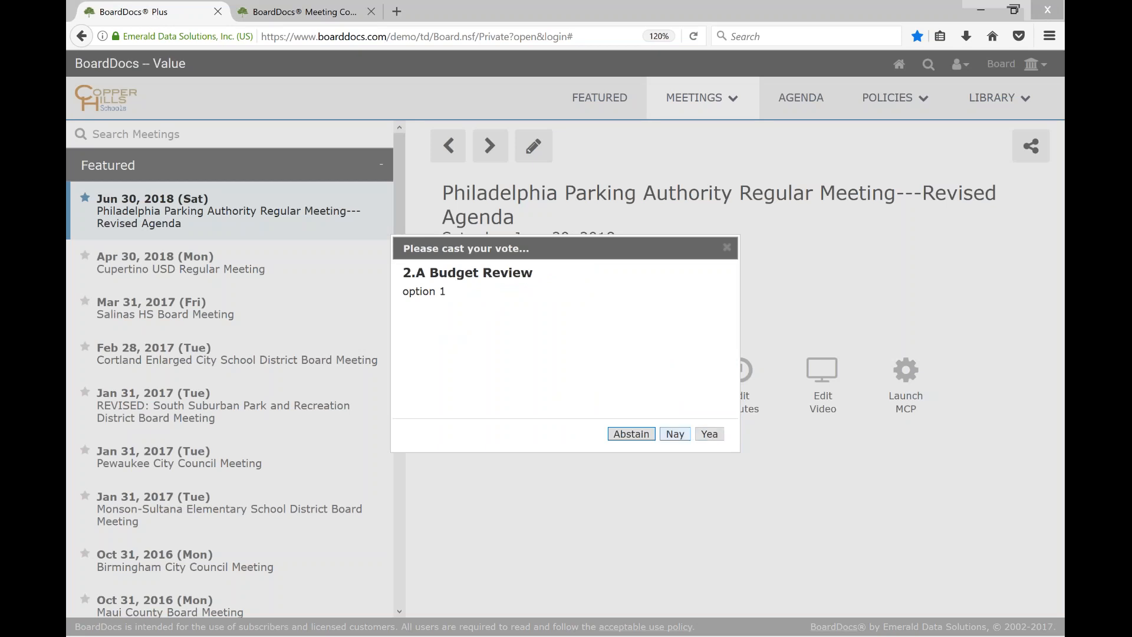
{"action": "left_click", "coordinate": [674, 434]}
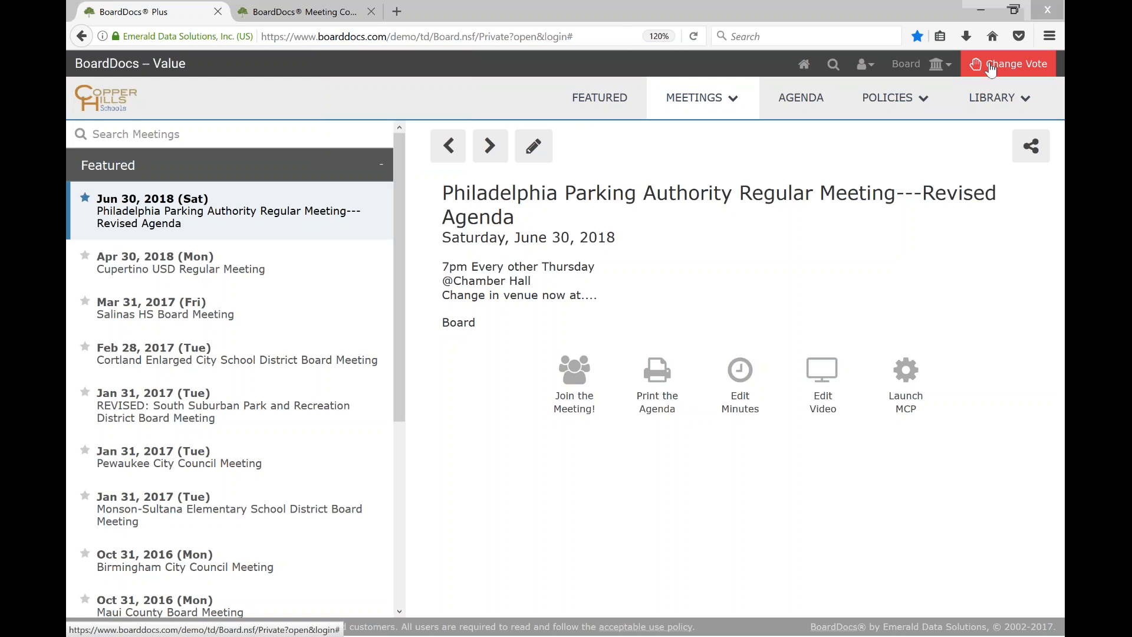
Back in the Meeting Control Panel, mark the remaining votes unanimous and close online voting
{"action": "left_click", "coordinate": [319, 17]}
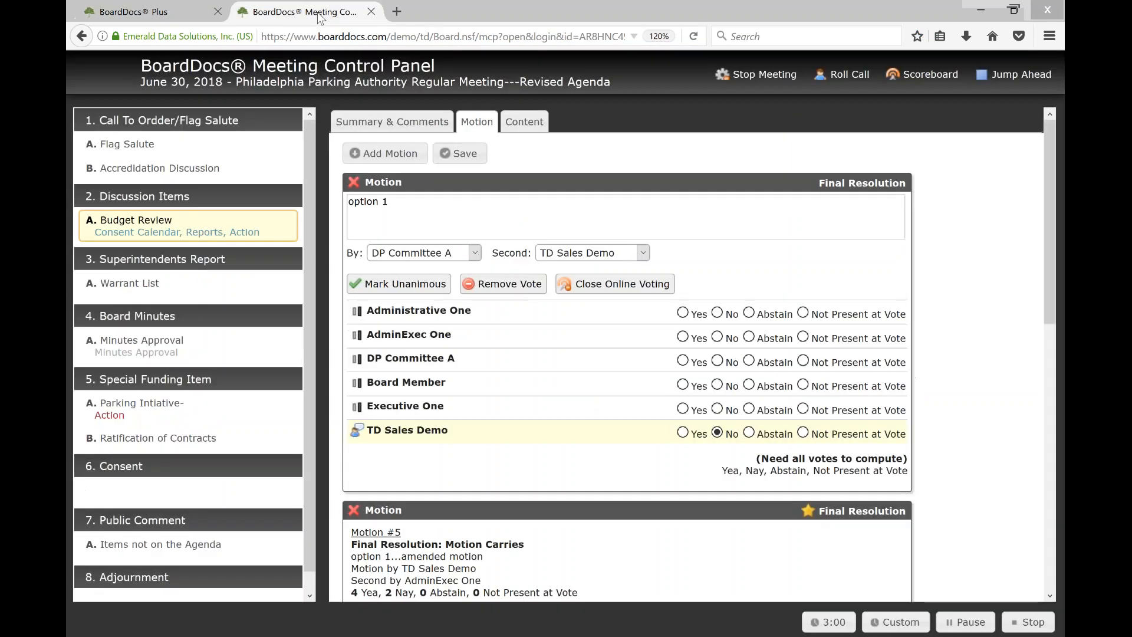
{"action": "left_click", "coordinate": [392, 288]}
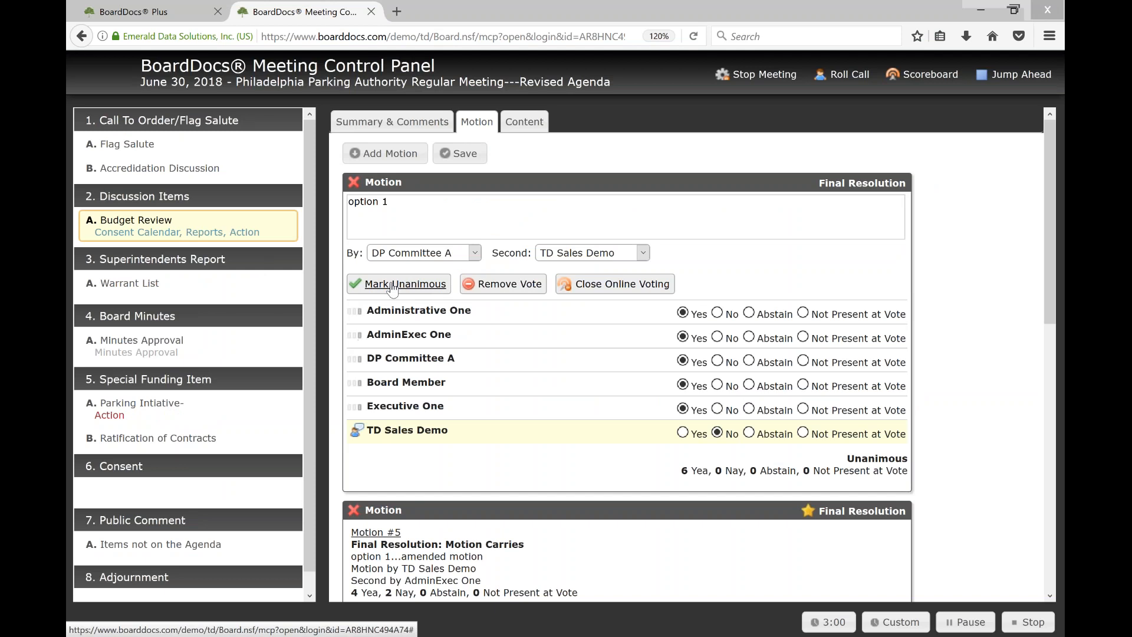
{"action": "left_click", "coordinate": [637, 289]}
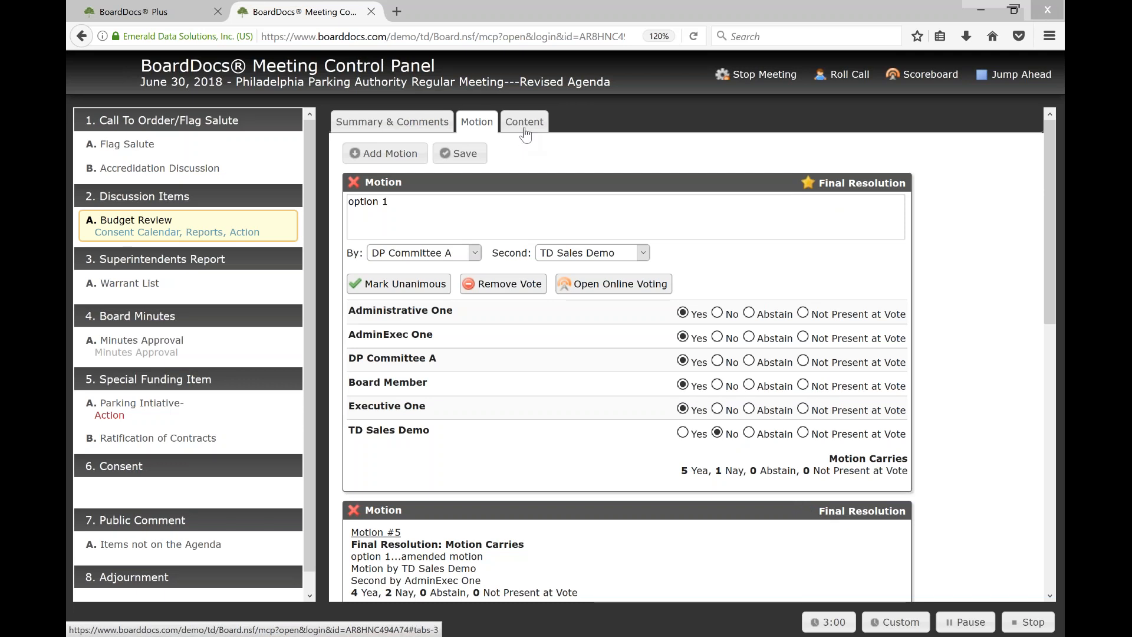
Save the new "option 1" motion as the final resolution, accepting the change for all consent items
{"action": "left_click", "coordinate": [462, 156]}
{"action": "left_click", "coordinate": [561, 296]}
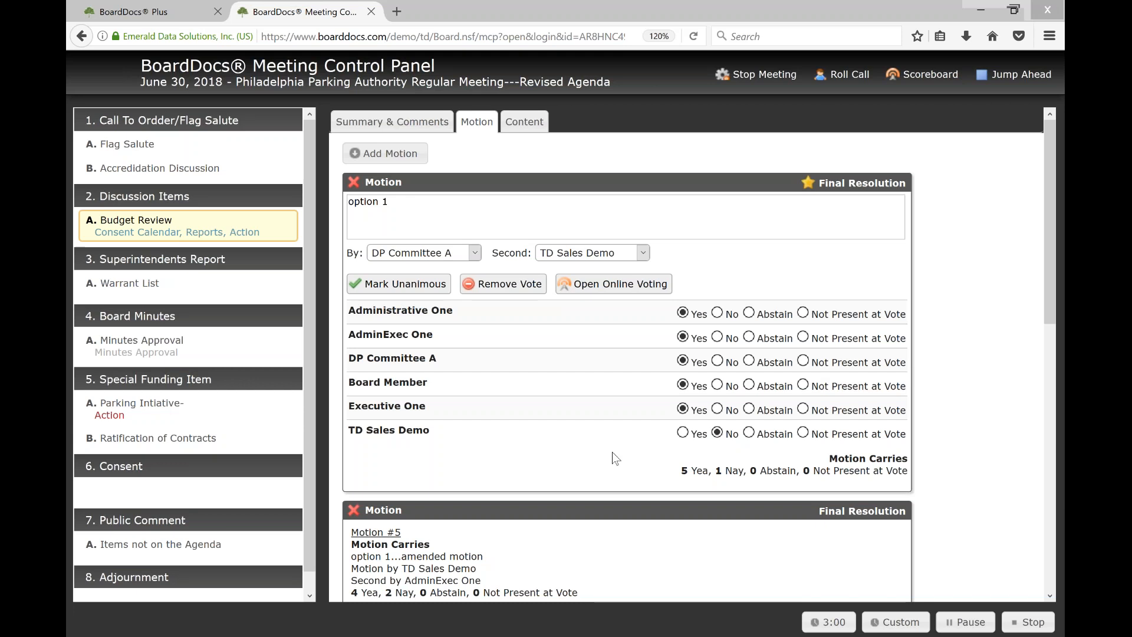
Switch to the ASBA Cottonwood slideshow in Google Chrome and advance to the "Support and Guidance" slide
{"action": "key", "text": "alt+Tab"}
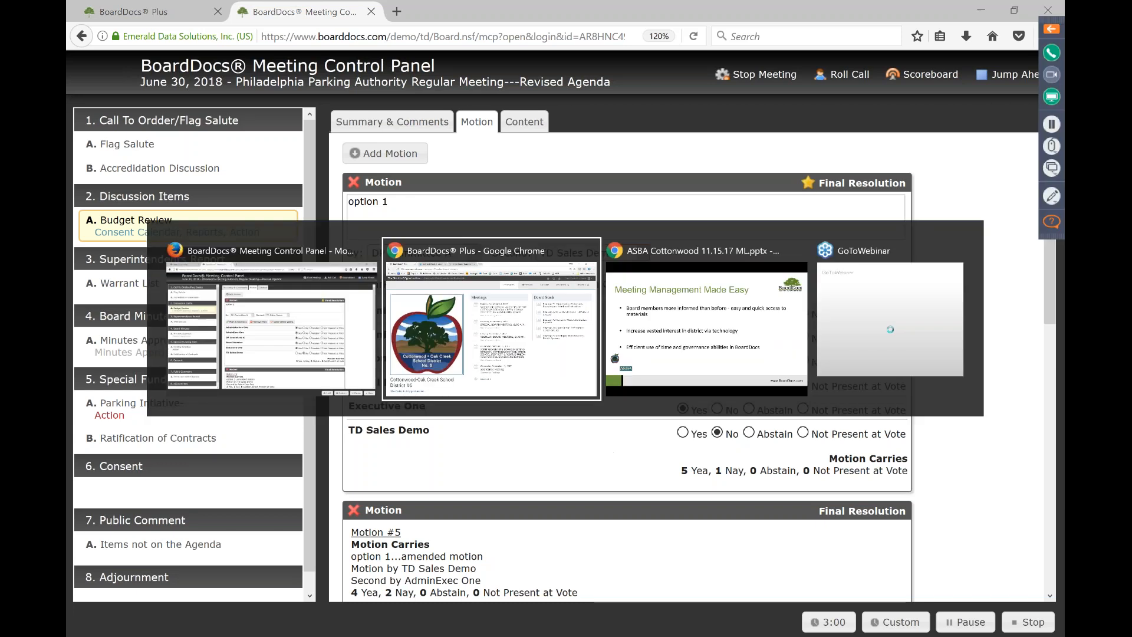
{"action": "key", "text": "alt+Tab"}
{"action": "key", "text": "alt+Tab"}
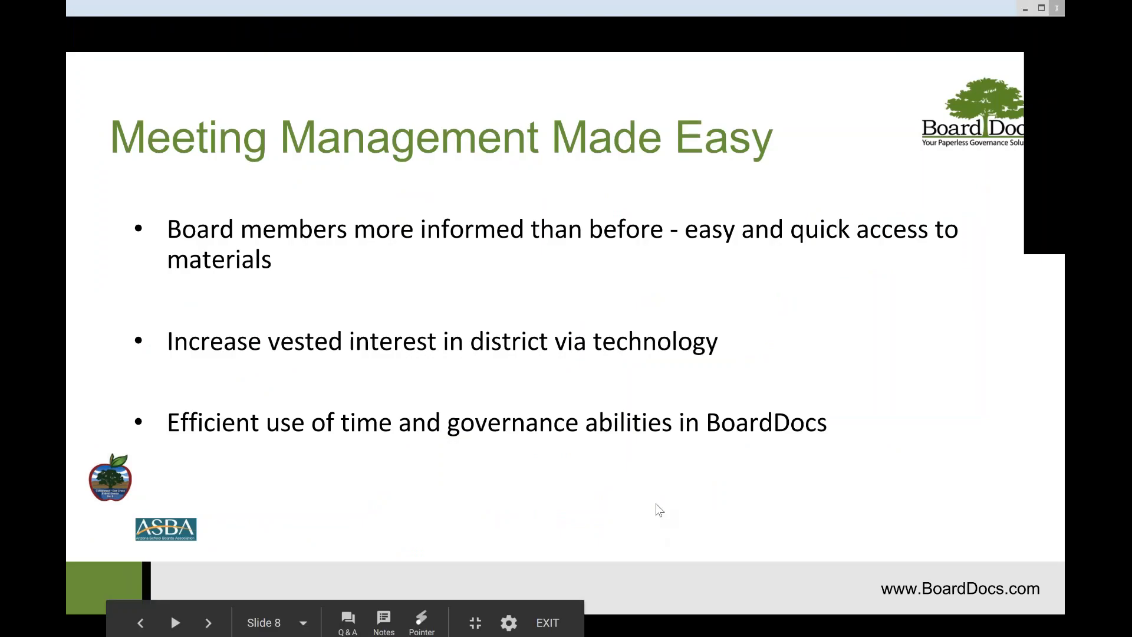
{"action": "key", "text": "Right"}
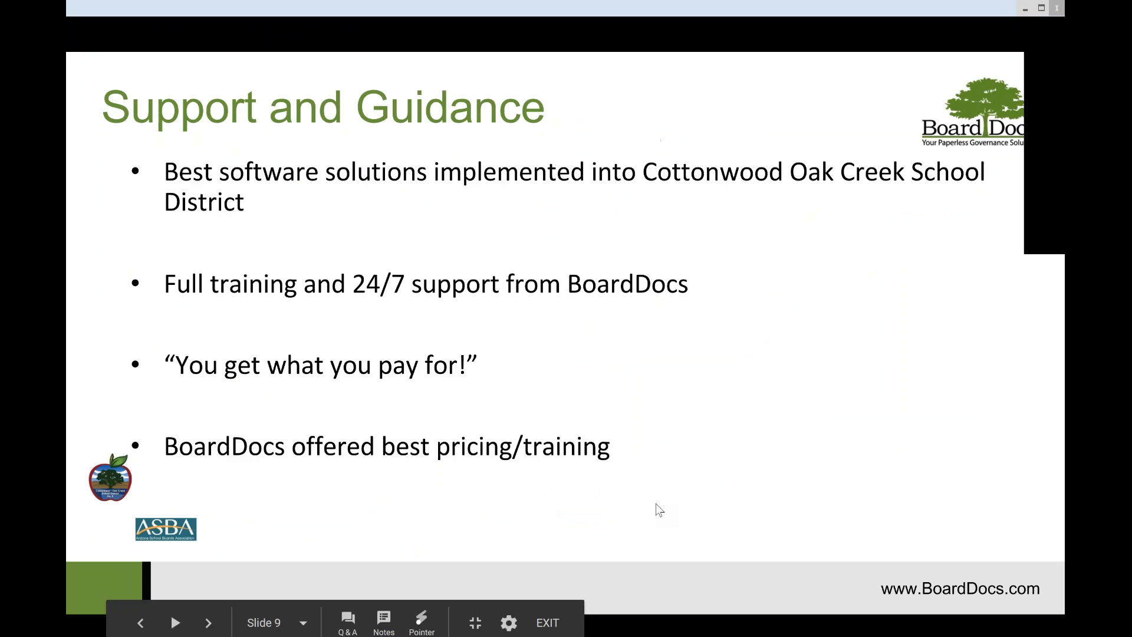